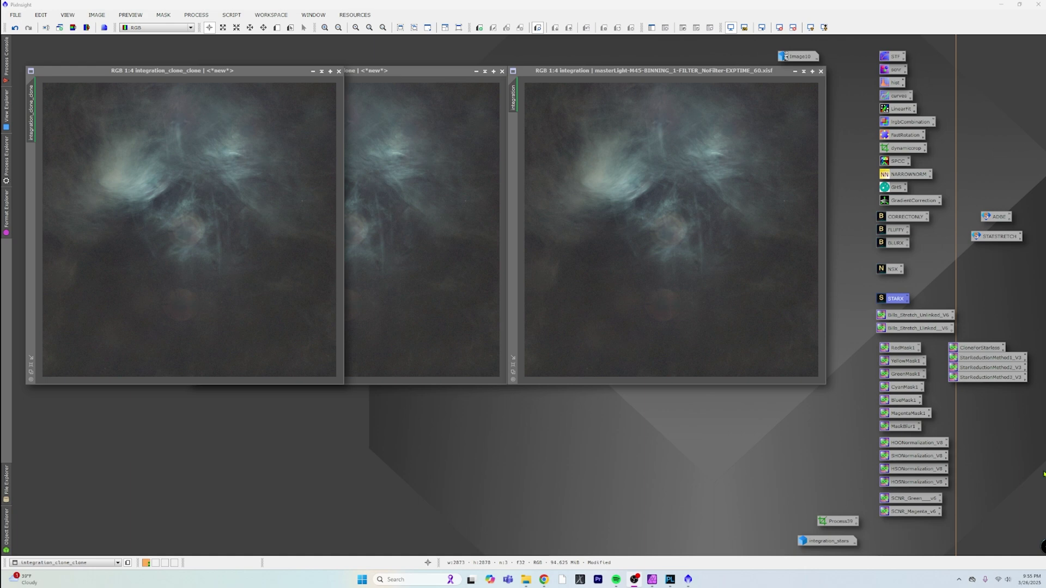
- Reset the screen stretch on all three nebula views, then switch to DxO PhotoLab via Affinity Photo
{"action": "left_click", "coordinate": [779, 29]}
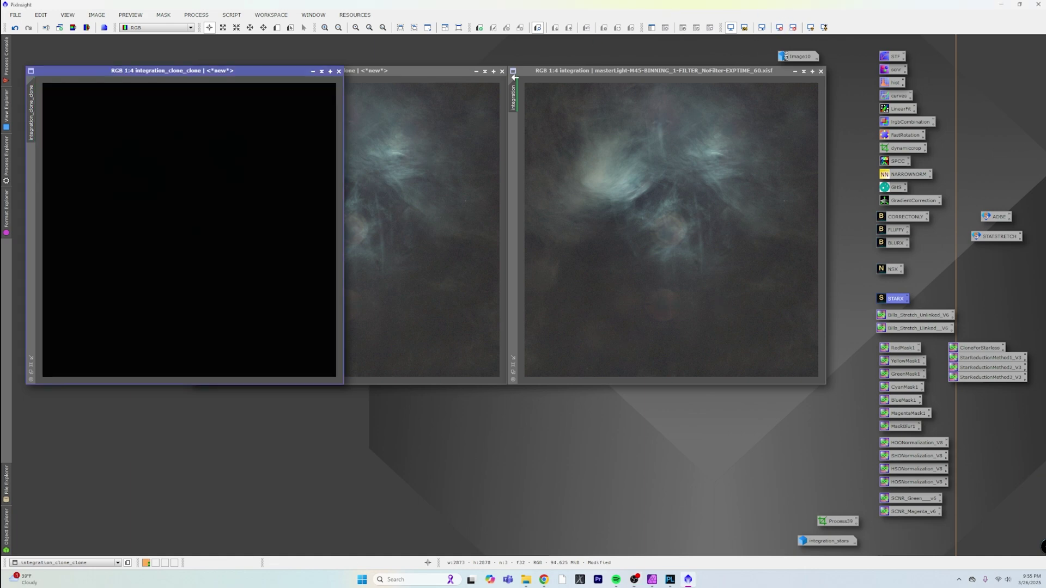
{"action": "left_click", "coordinate": [444, 76]}
{"action": "left_click", "coordinate": [779, 28]}
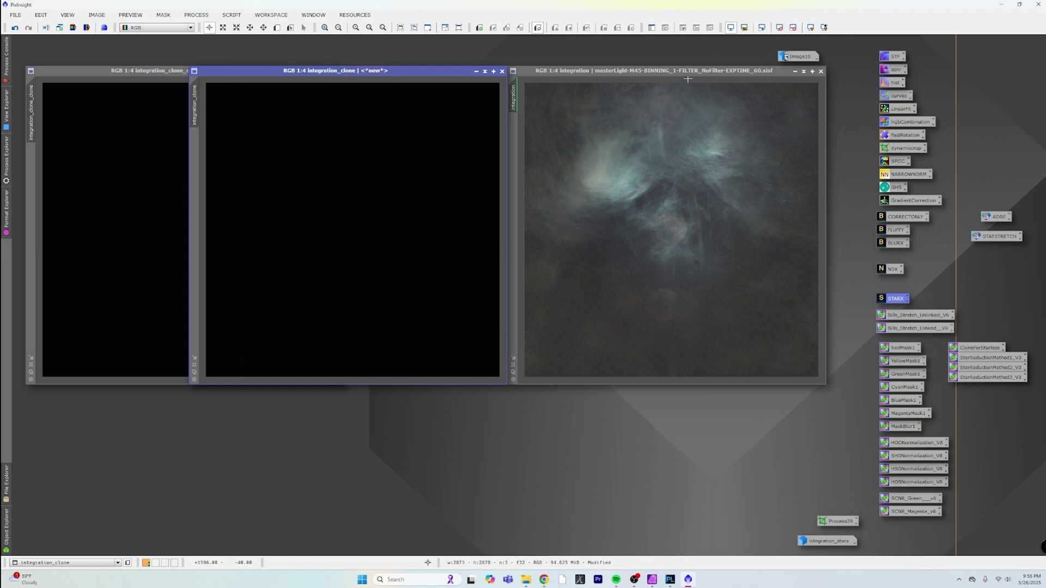
{"action": "left_click", "coordinate": [722, 72]}
{"action": "left_click", "coordinate": [783, 30]}
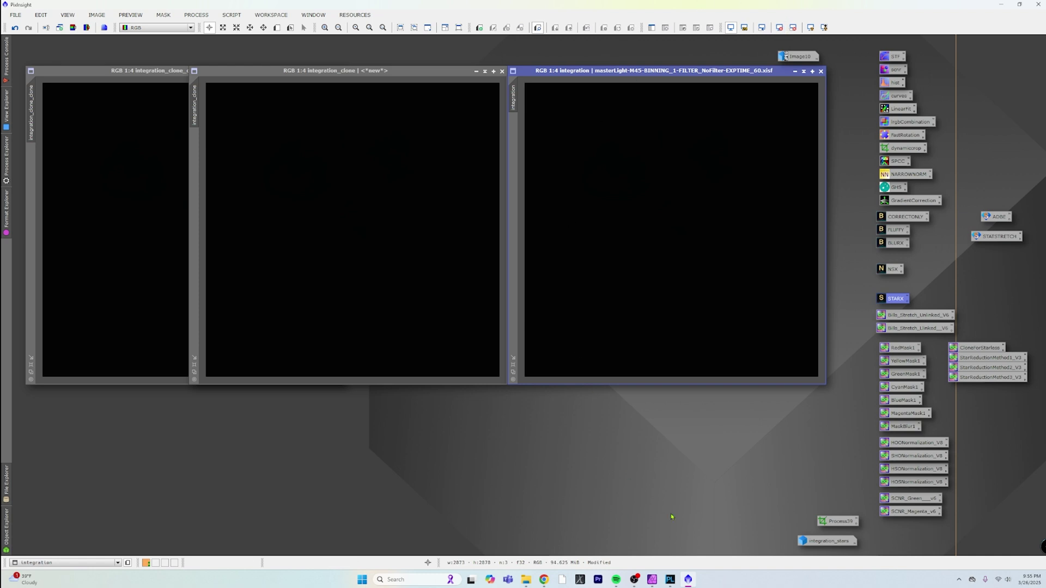
{"action": "left_click", "coordinate": [652, 581]}
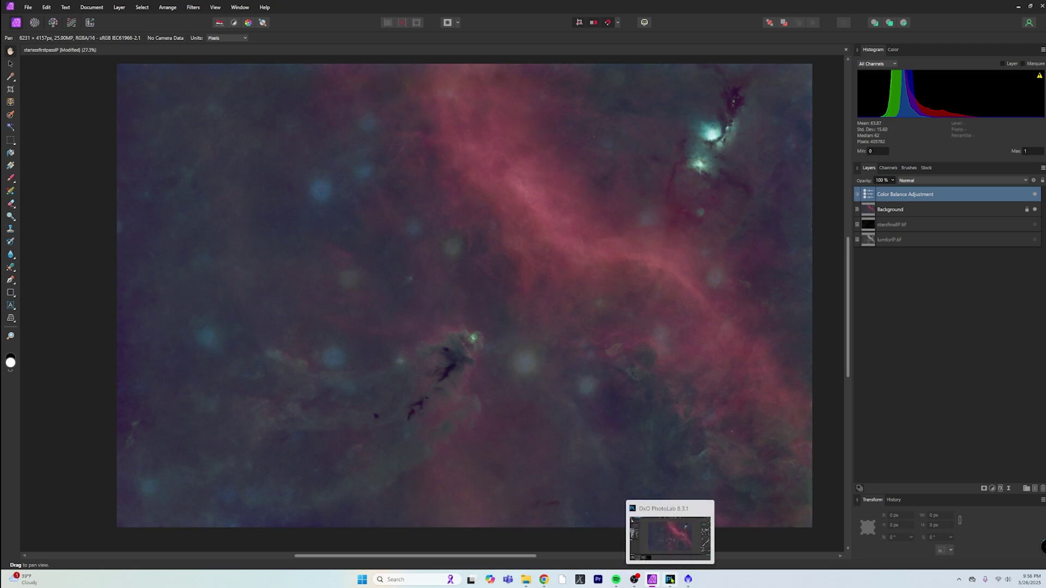
{"action": "left_click", "coordinate": [671, 581]}
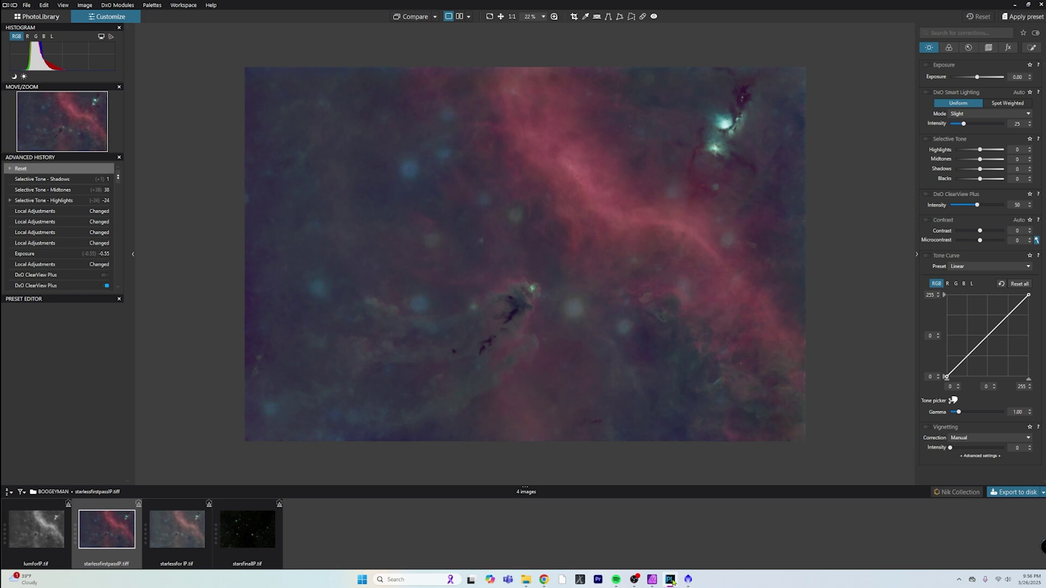
- Bring PixInsight back to the front from the Windows taskbar
{"action": "mouse_move", "coordinate": [688, 581]}
{"action": "left_click", "coordinate": [688, 581]}
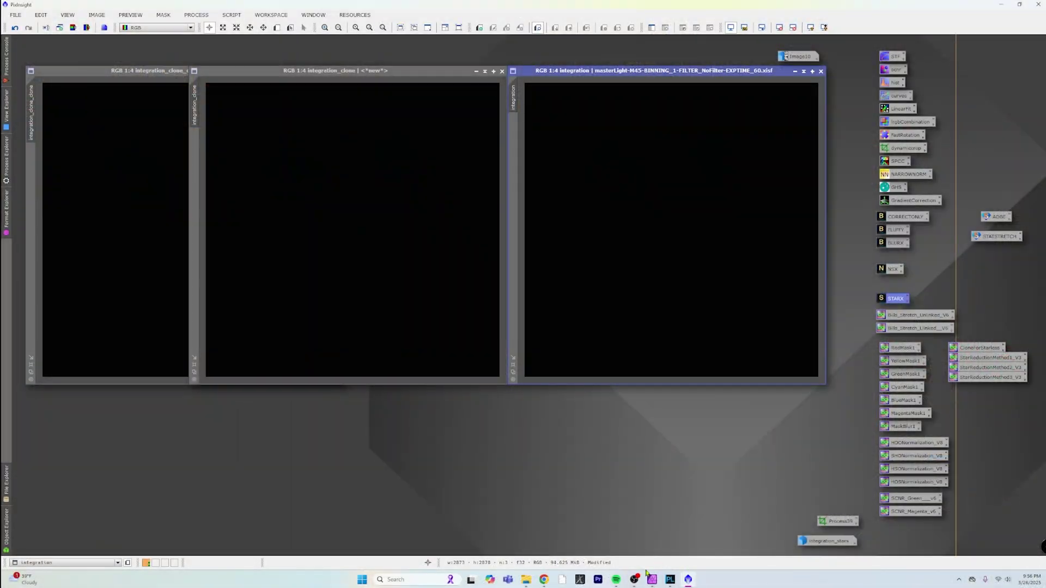
- Iconize integration_clone_clone and integration_clone, stacking both icons at the upper left
{"action": "left_click", "coordinate": [147, 76]}
{"action": "left_click", "coordinate": [312, 72]}
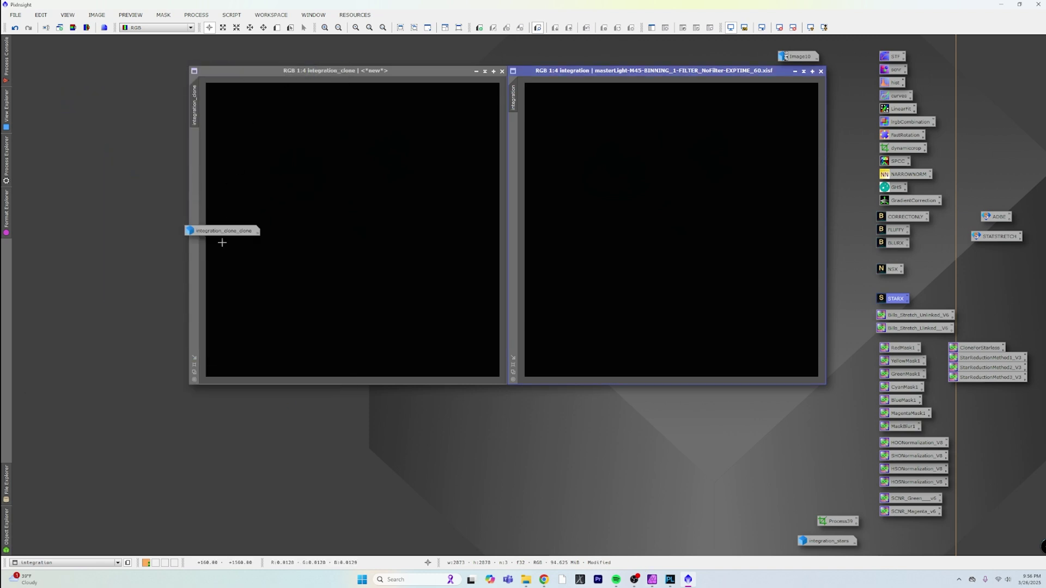
{"action": "left_click_drag", "start_coordinate": [227, 234], "coordinate": [104, 67]}
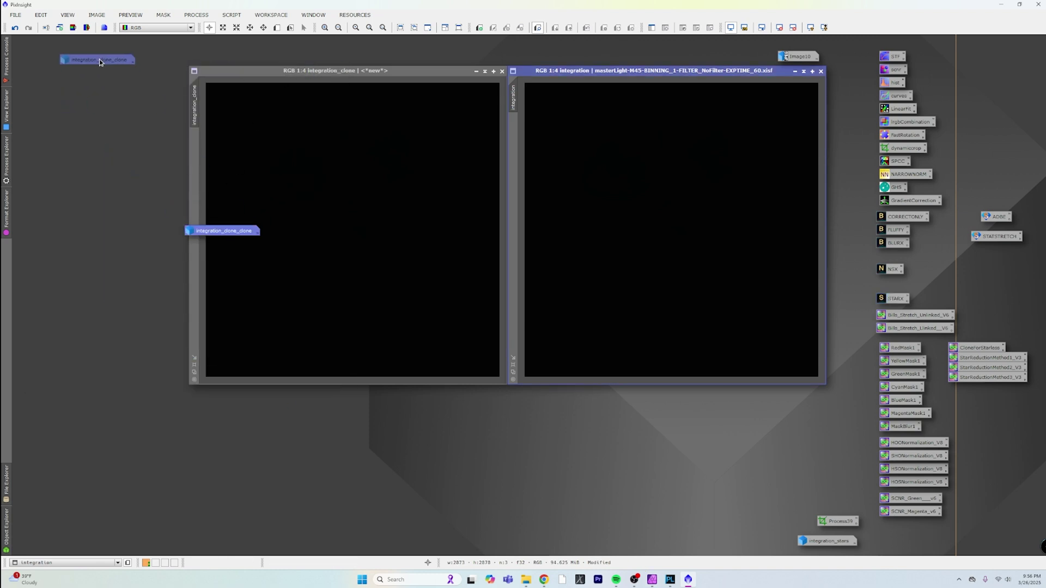
{"action": "left_click", "coordinate": [477, 71]}
{"action": "left_click_drag", "start_coordinate": [369, 232], "coordinate": [146, 127]}
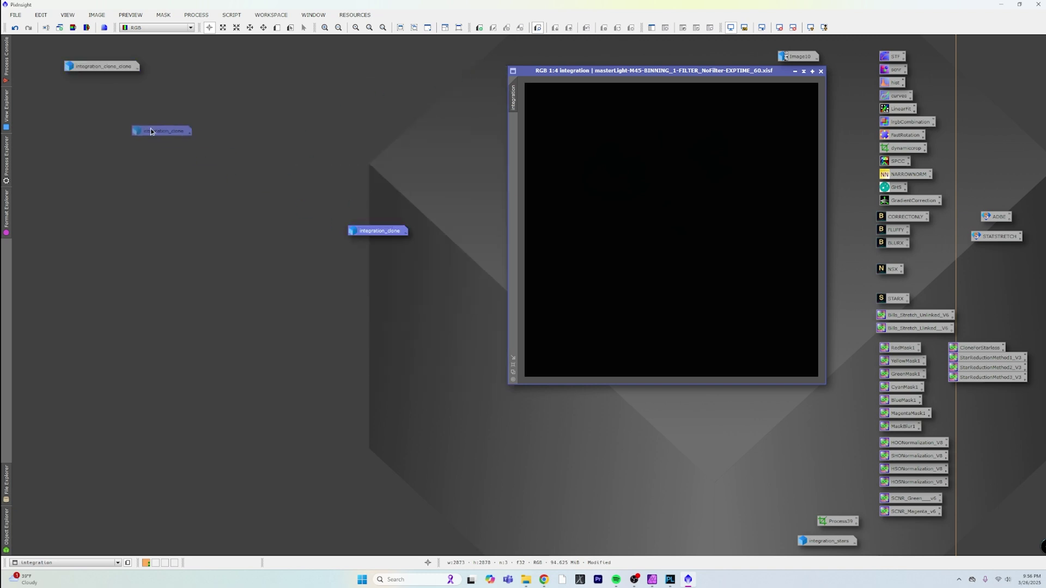
{"action": "left_click_drag", "start_coordinate": [83, 80], "coordinate": [87, 80]}
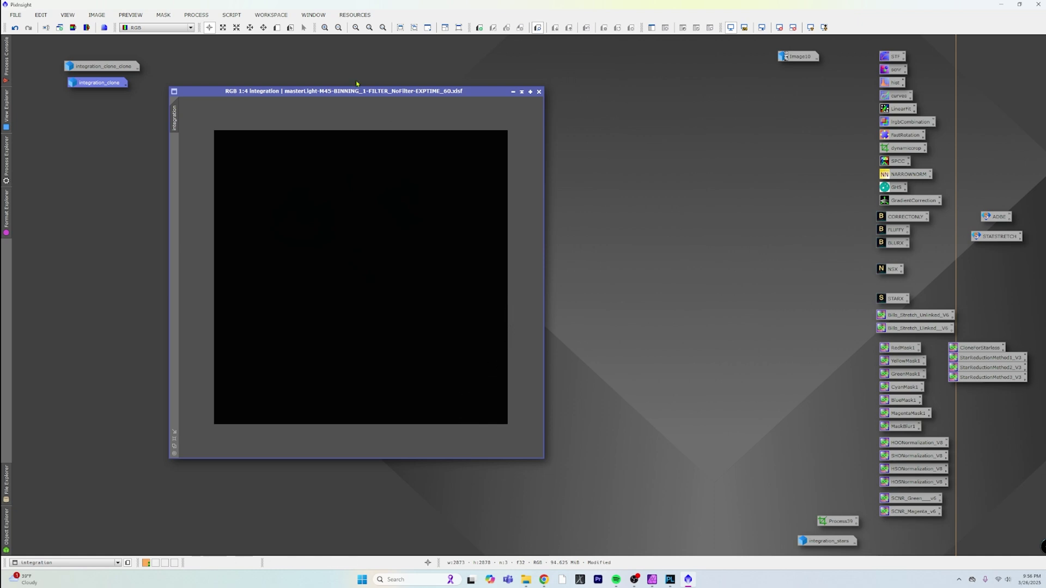
- Stretch the integration image with SetiAstro Statistical Stretch at target median 0.25
{"action": "left_click", "coordinate": [235, 17]}
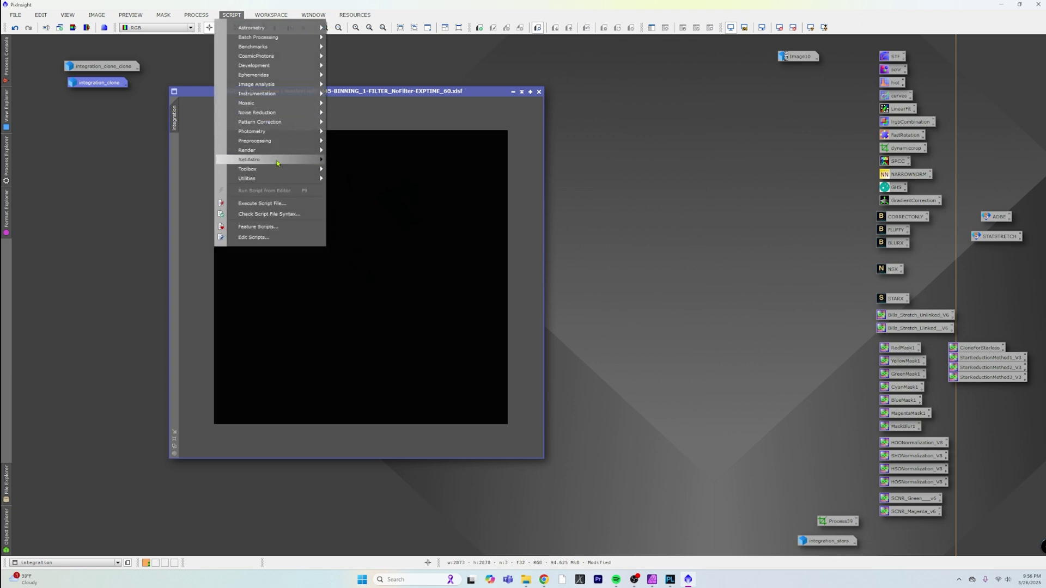
{"action": "mouse_move", "coordinate": [277, 162]}
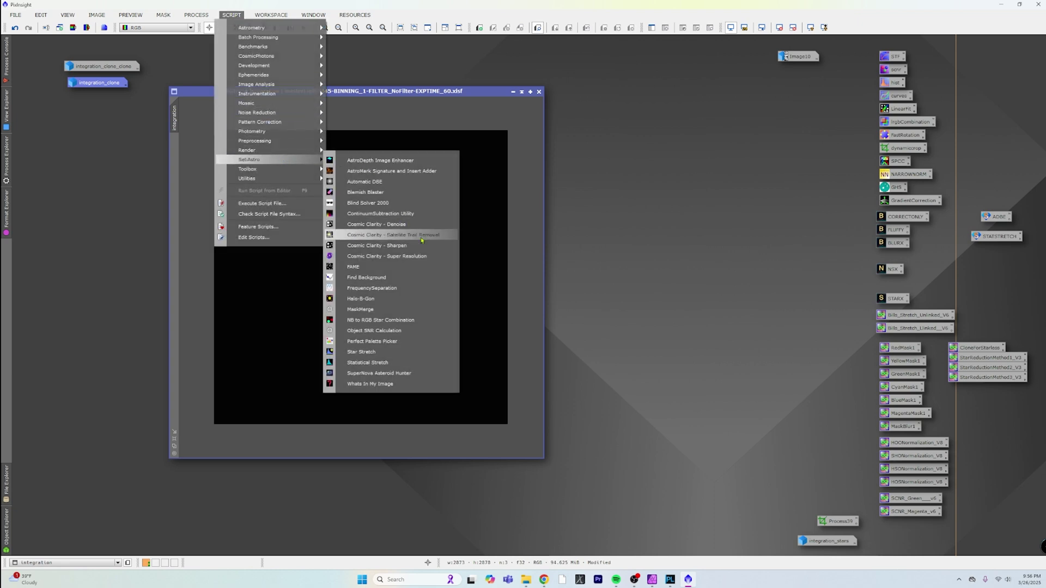
{"action": "left_click", "coordinate": [413, 360]}
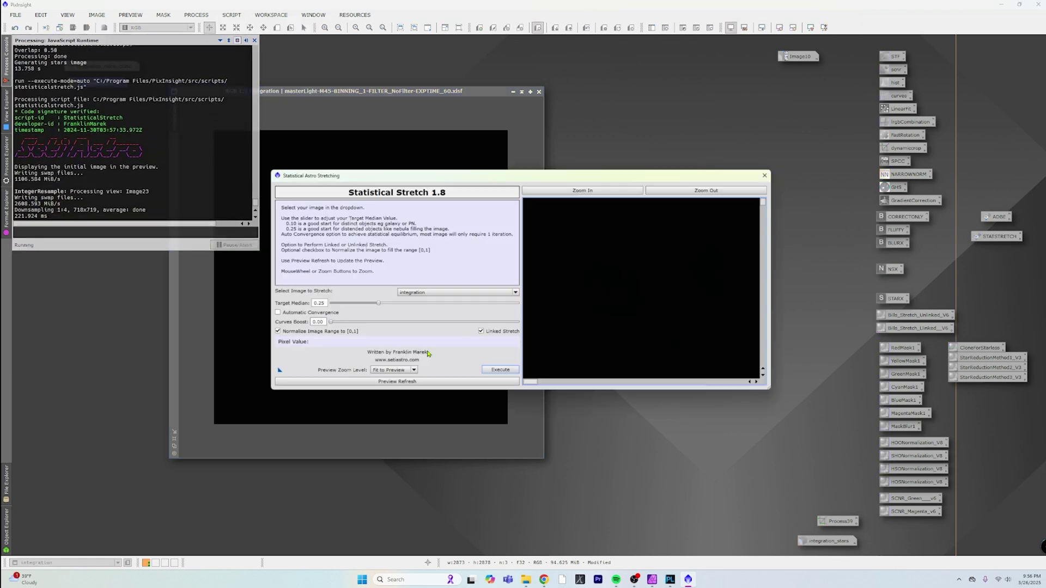
{"action": "left_click_drag", "start_coordinate": [534, 183], "coordinate": [654, 124]}
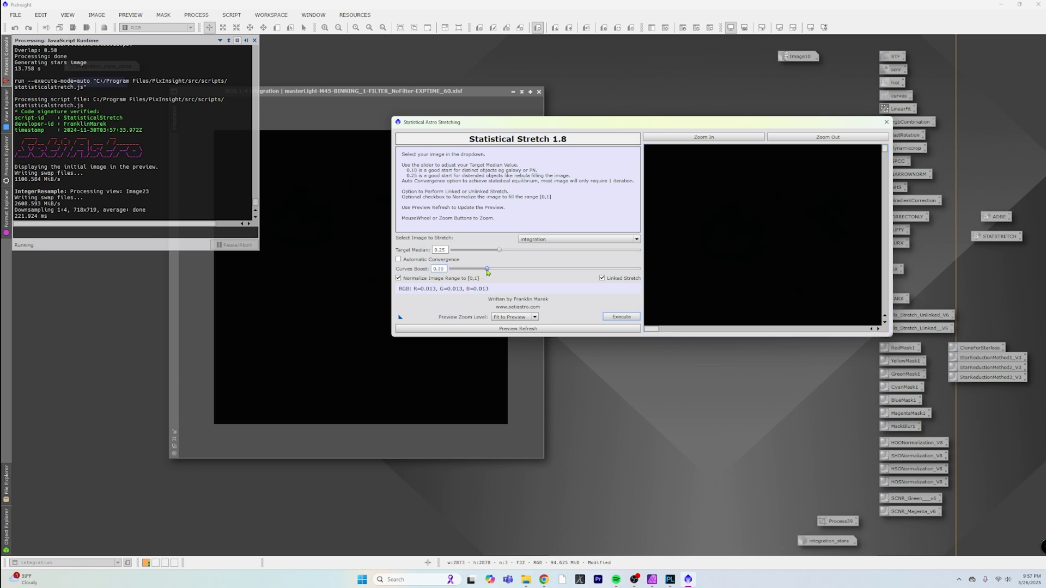
{"action": "left_click", "coordinate": [517, 329]}
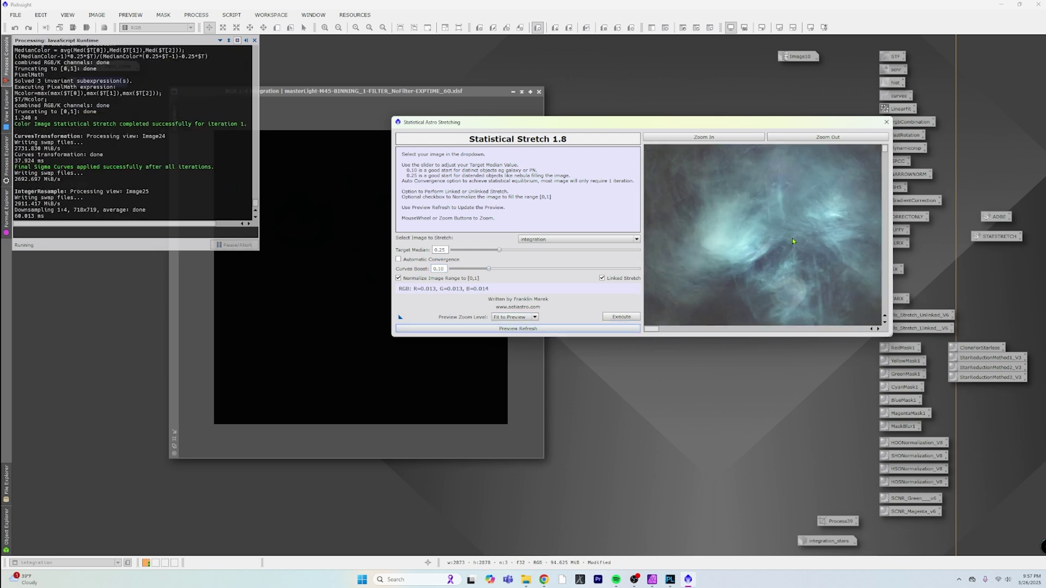
{"action": "scroll", "coordinate": [763, 255], "scroll_direction": "up", "scroll_amount": 5}
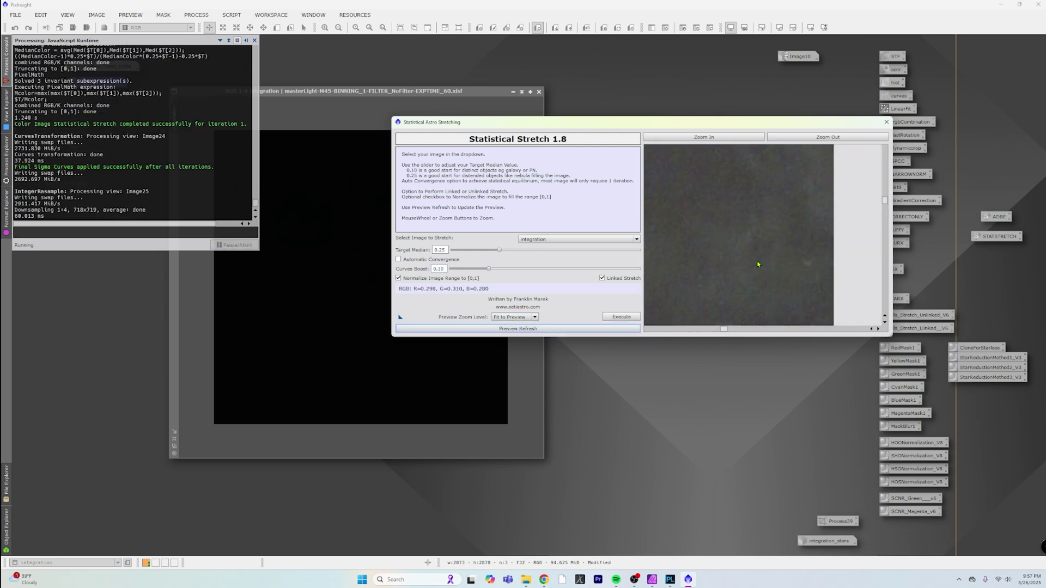
{"action": "left_click", "coordinate": [620, 317]}
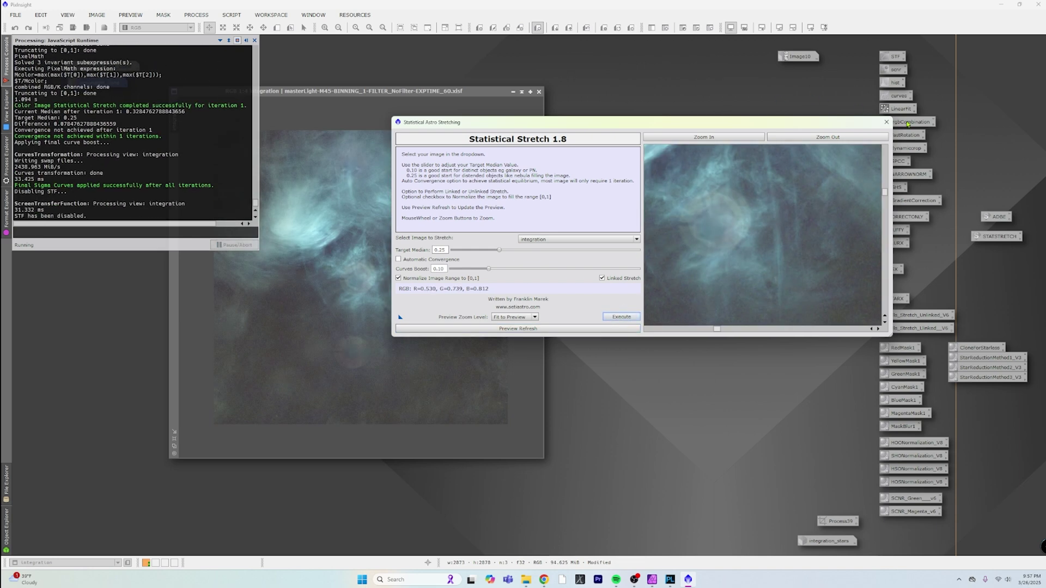
{"action": "left_click", "coordinate": [887, 122]}
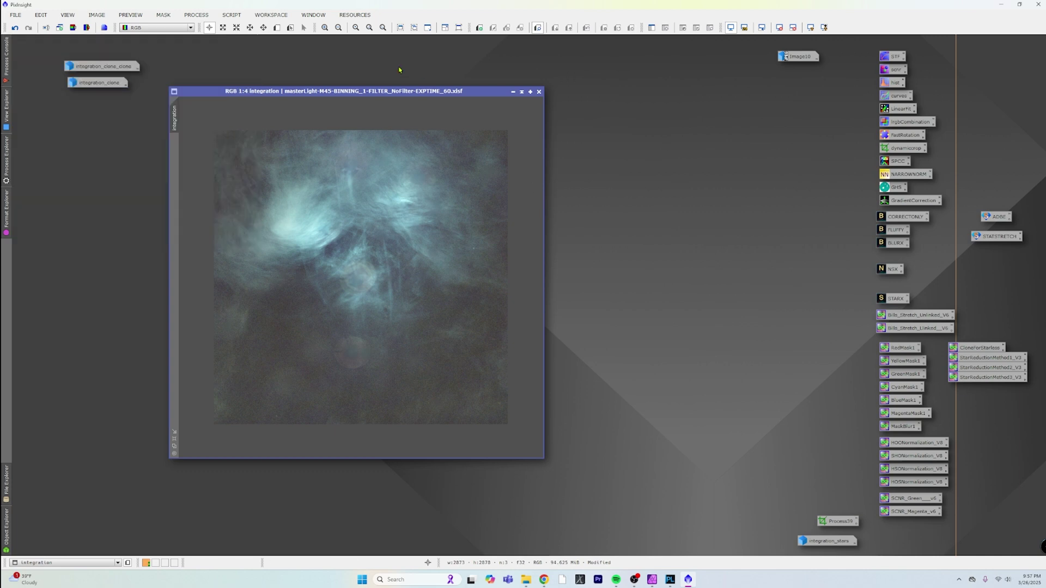
- Park the integration icon at lower left and auto-stretch the restored integration_clone_clone display
{"action": "left_click_drag", "start_coordinate": [371, 92], "coordinate": [383, 66]}
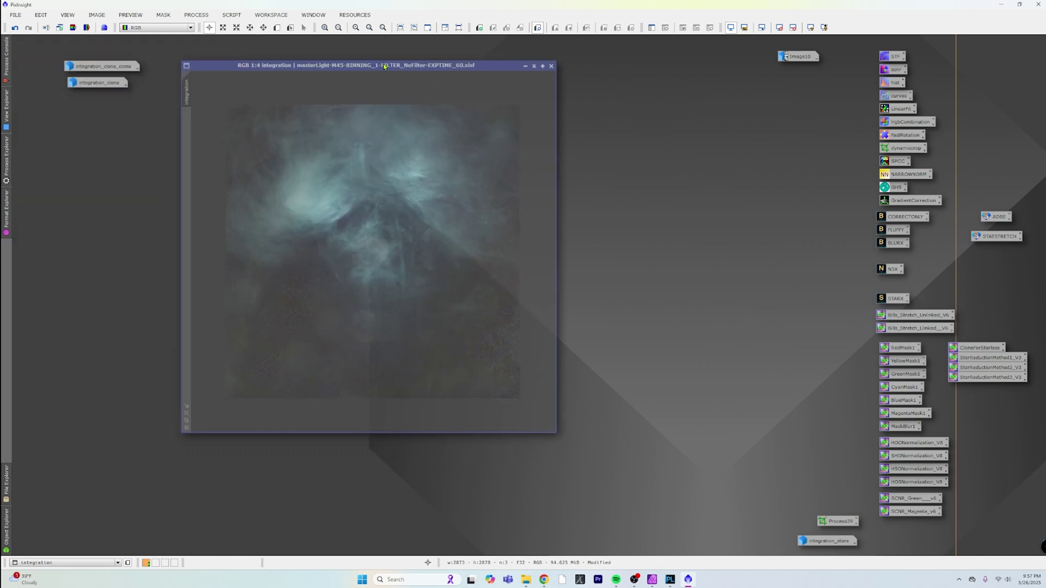
{"action": "left_click", "coordinate": [523, 67]}
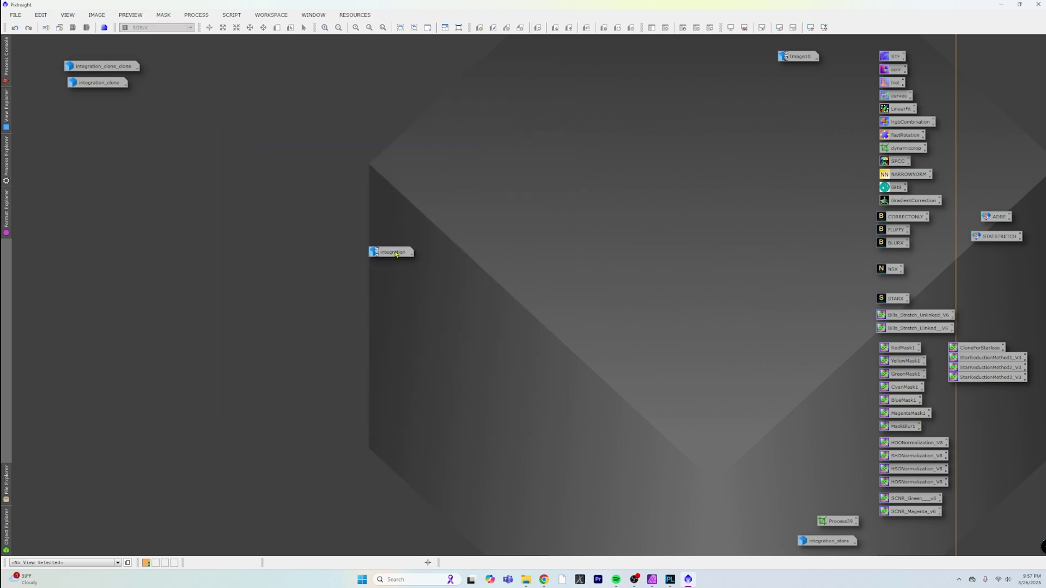
{"action": "left_click_drag", "start_coordinate": [396, 254], "coordinate": [74, 534]}
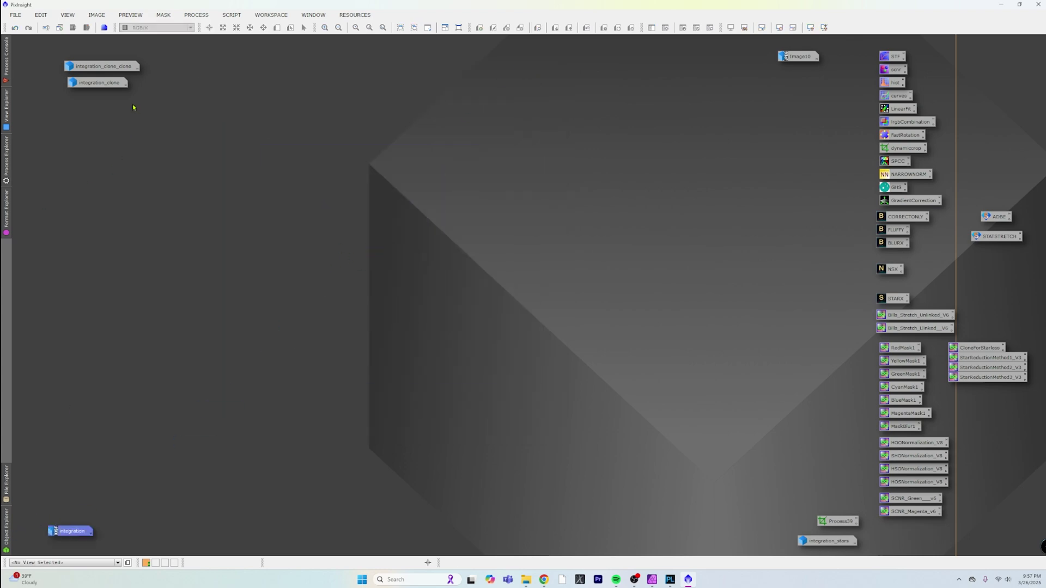
{"action": "double_click", "coordinate": [107, 69]}
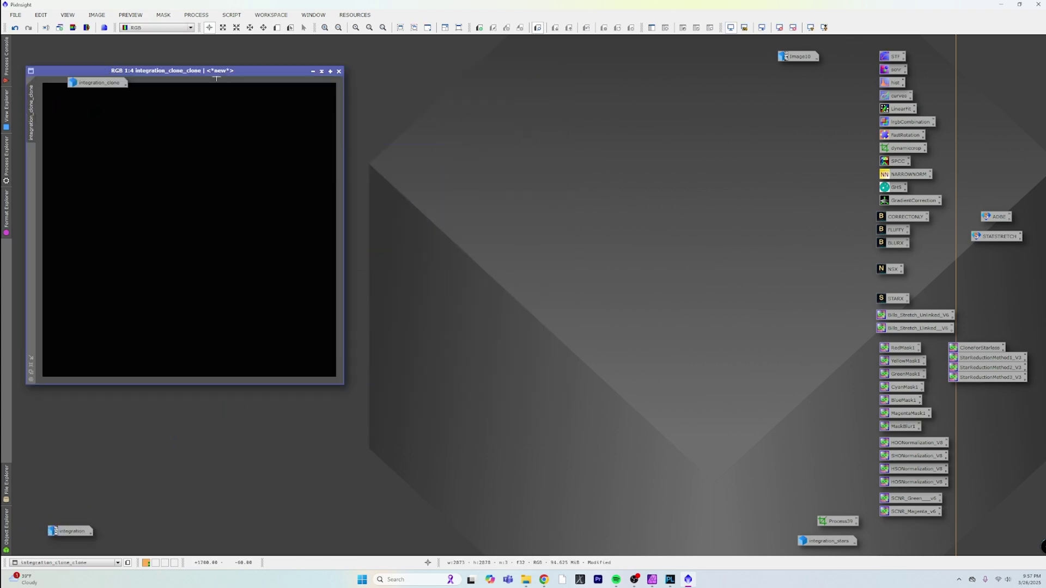
{"action": "left_click_drag", "start_coordinate": [216, 68], "coordinate": [393, 91]}
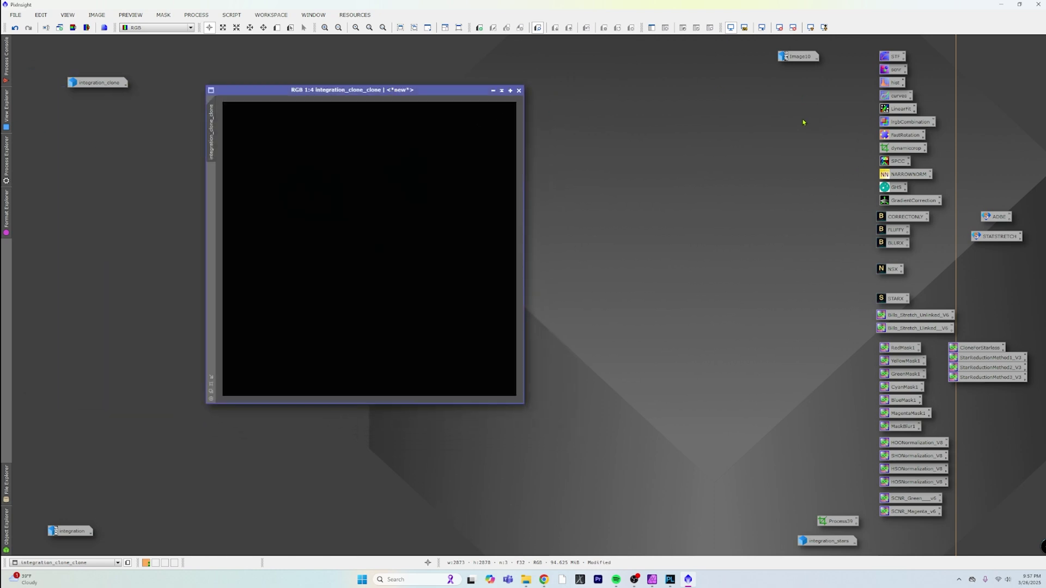
{"action": "left_click", "coordinate": [810, 27]}
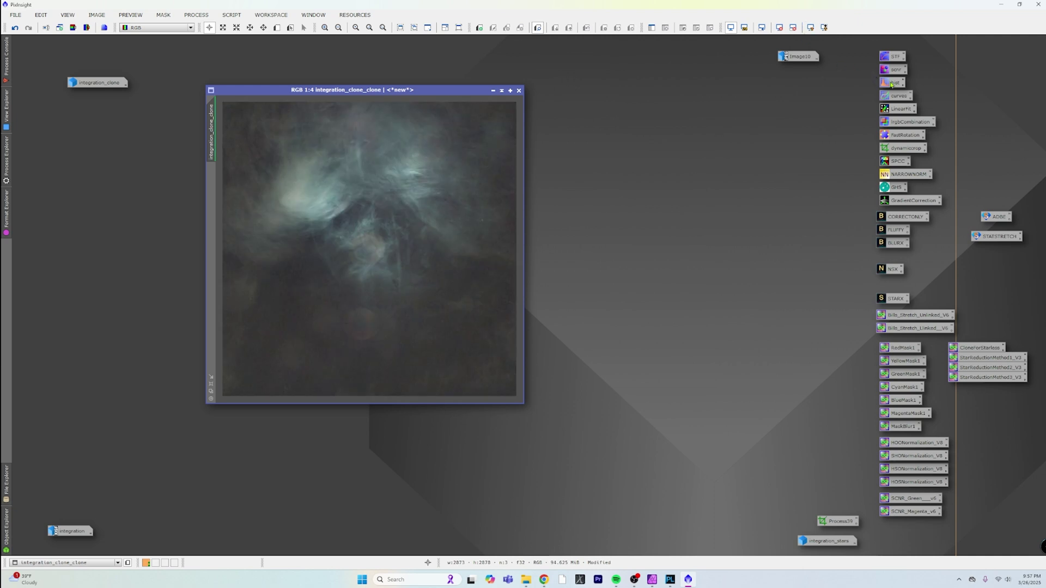
- Transfer the automatic screen stretch into HistogramTransformation for integration_clone_clone
{"action": "double_click", "coordinate": [891, 83]}
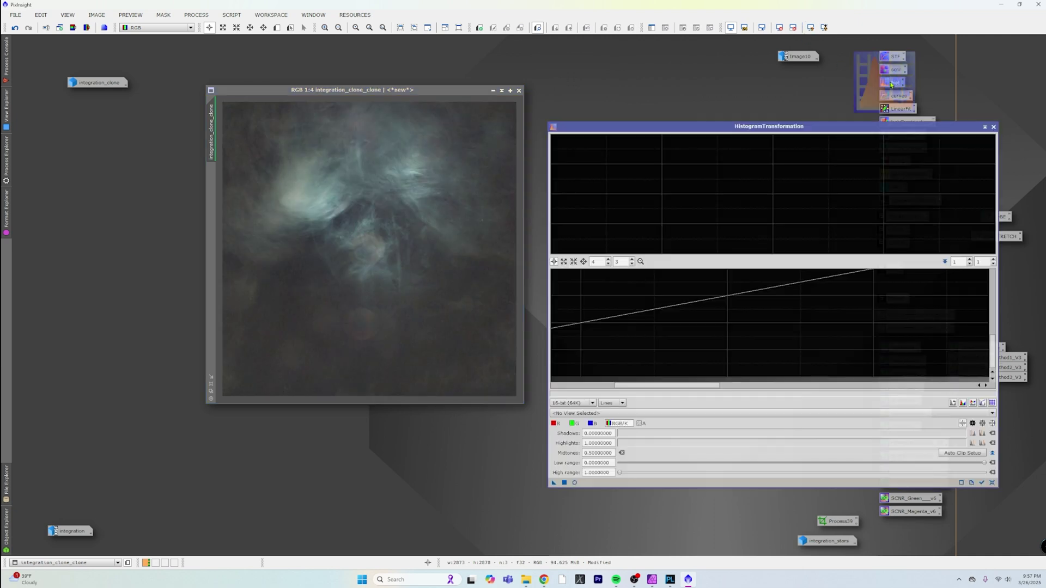
{"action": "left_click", "coordinate": [992, 483]}
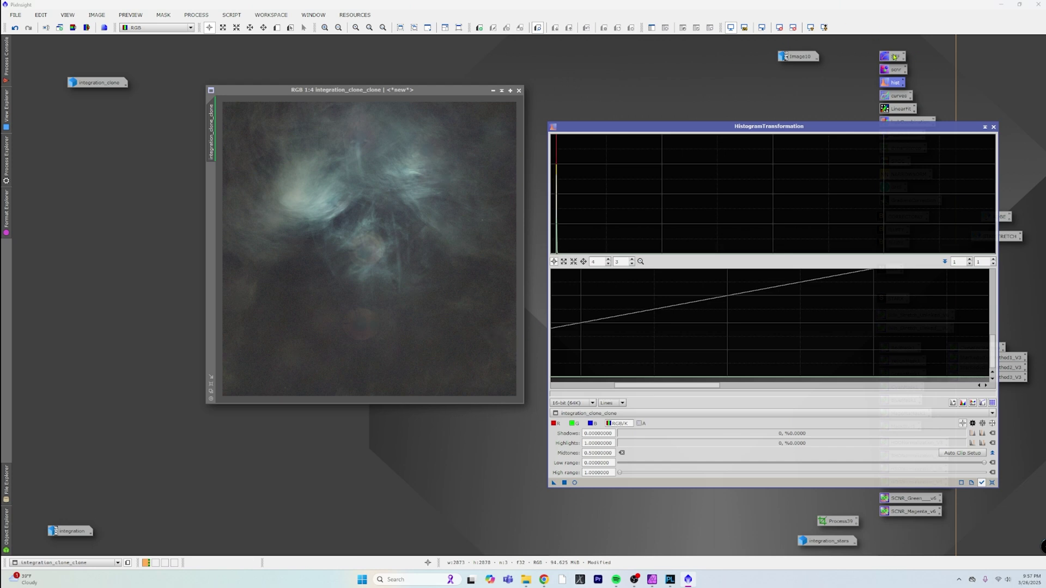
{"action": "left_click", "coordinate": [894, 56]}
{"action": "double_click", "coordinate": [894, 57]}
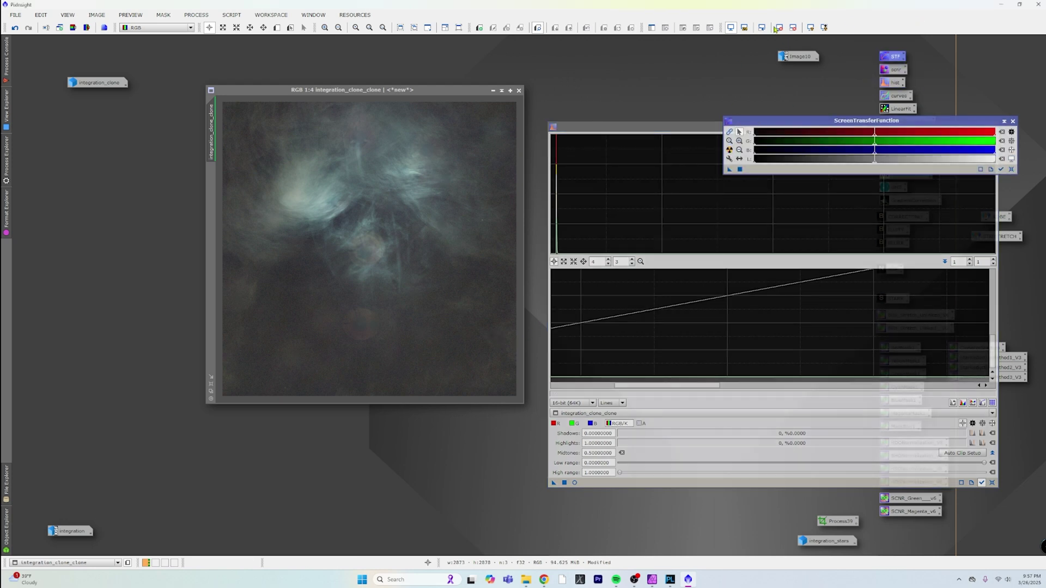
{"action": "left_click", "coordinate": [778, 27]}
{"action": "left_click", "coordinate": [729, 150]}
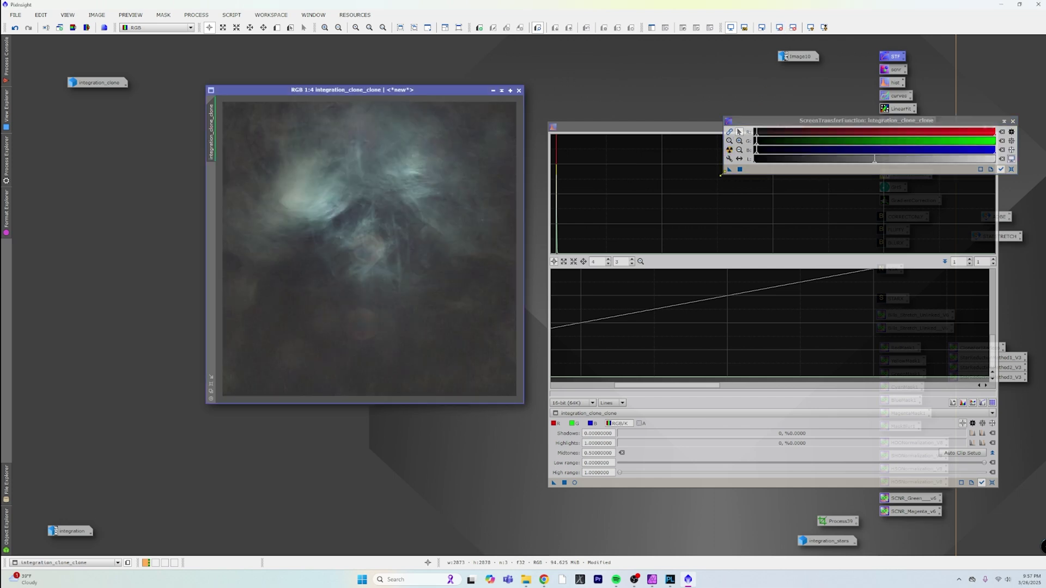
{"action": "left_click_drag", "start_coordinate": [729, 169], "coordinate": [435, 327]}
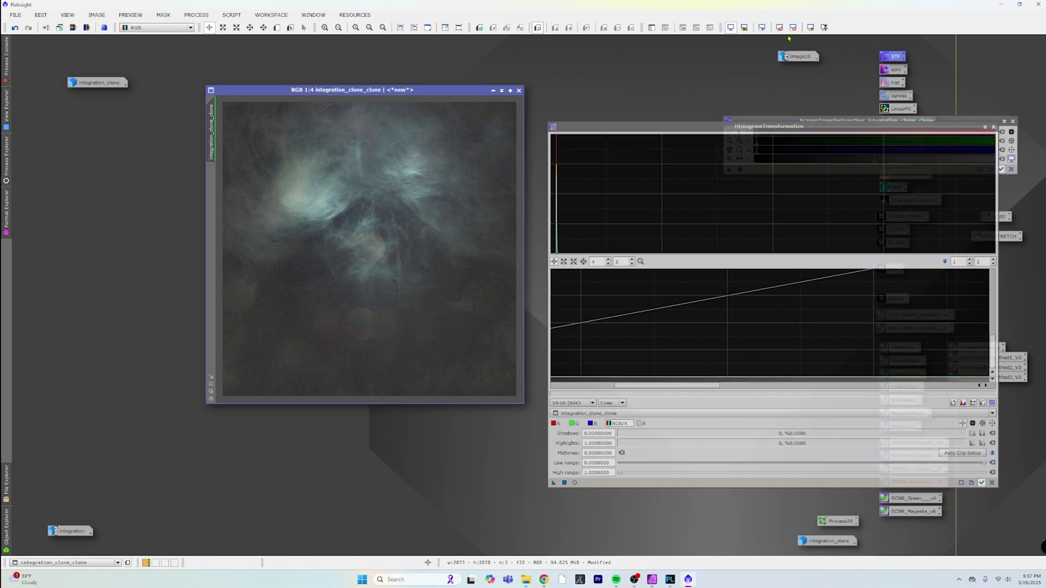
{"action": "left_click", "coordinate": [770, 120]}
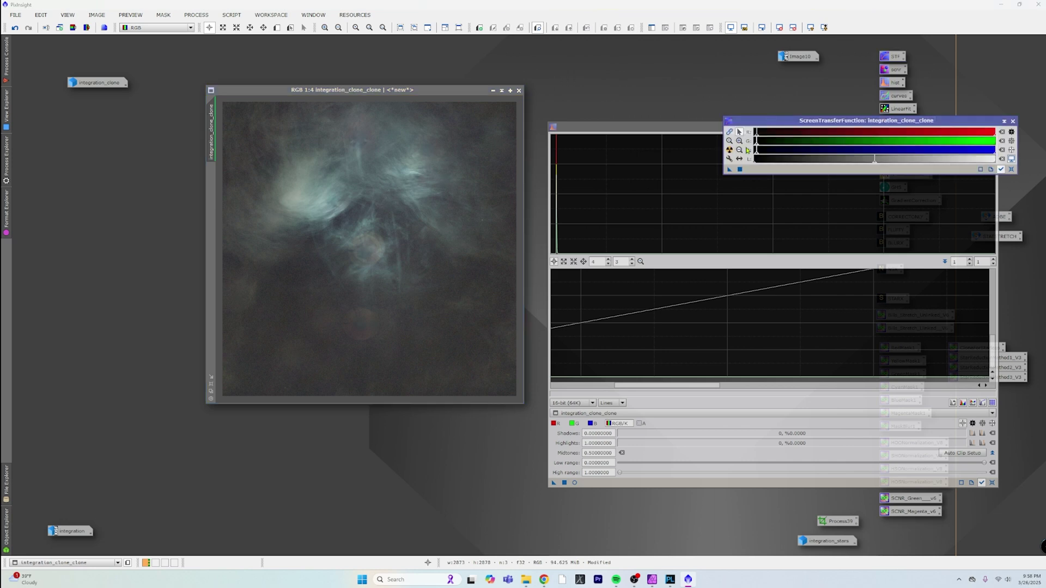
{"action": "left_click", "coordinate": [728, 169]}
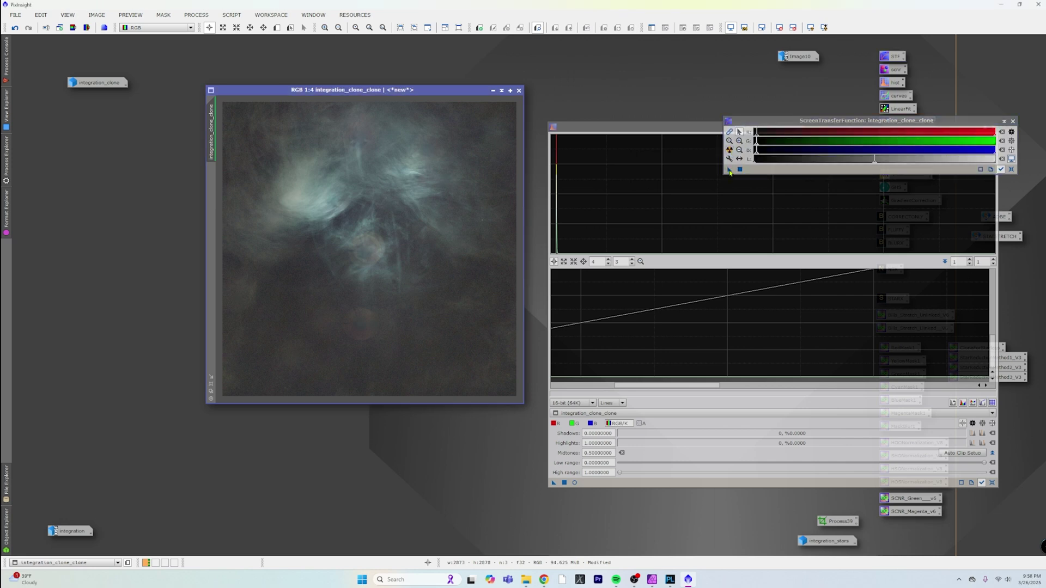
{"action": "left_click_drag", "start_coordinate": [730, 173], "coordinate": [636, 304]}
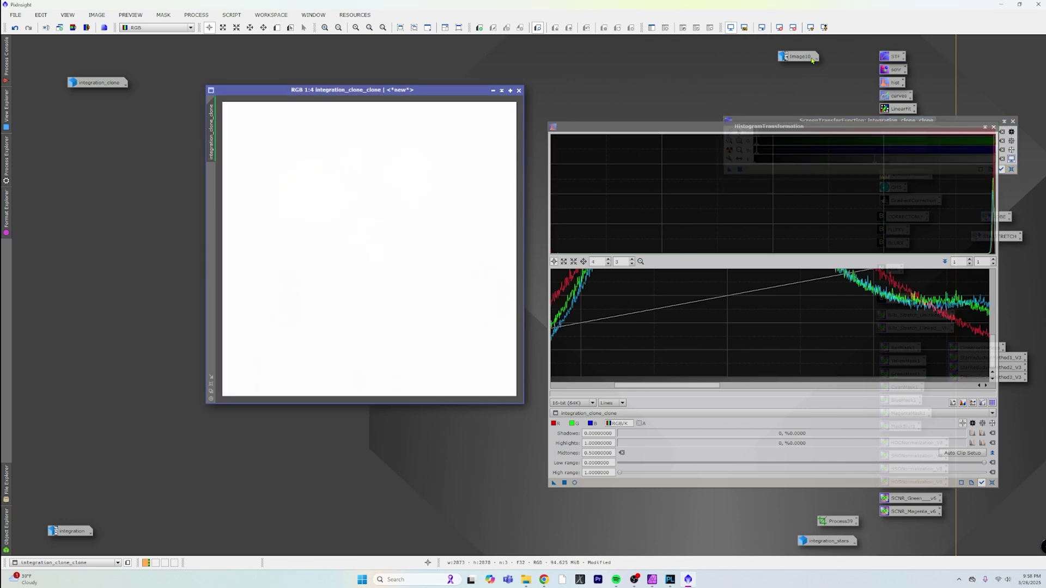
- Remove the display stretch, close HistogramTransformation and STF, and iconize the stretched clone
{"action": "left_click", "coordinate": [785, 26]}
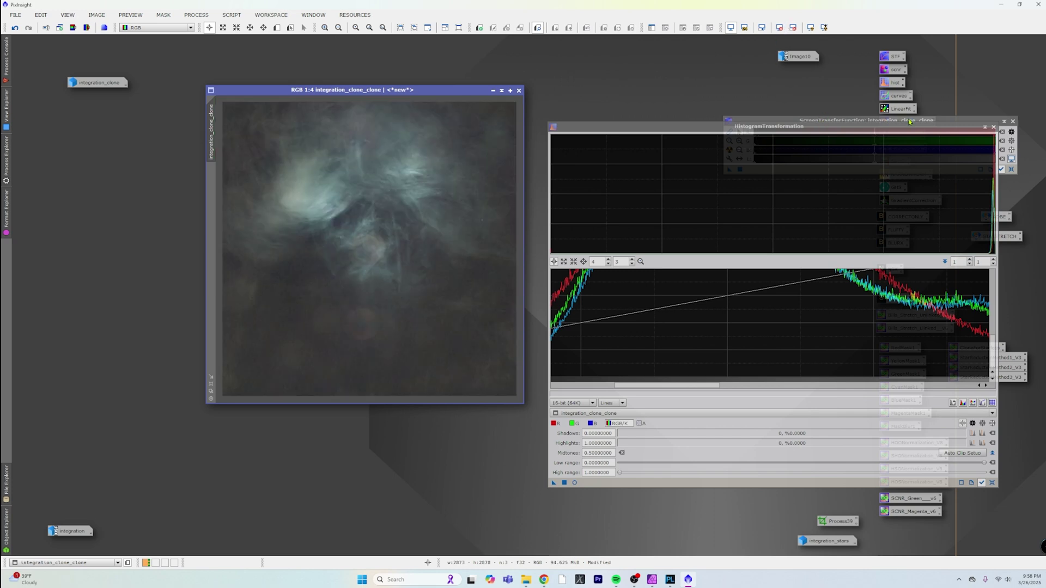
{"action": "left_click", "coordinate": [992, 482]}
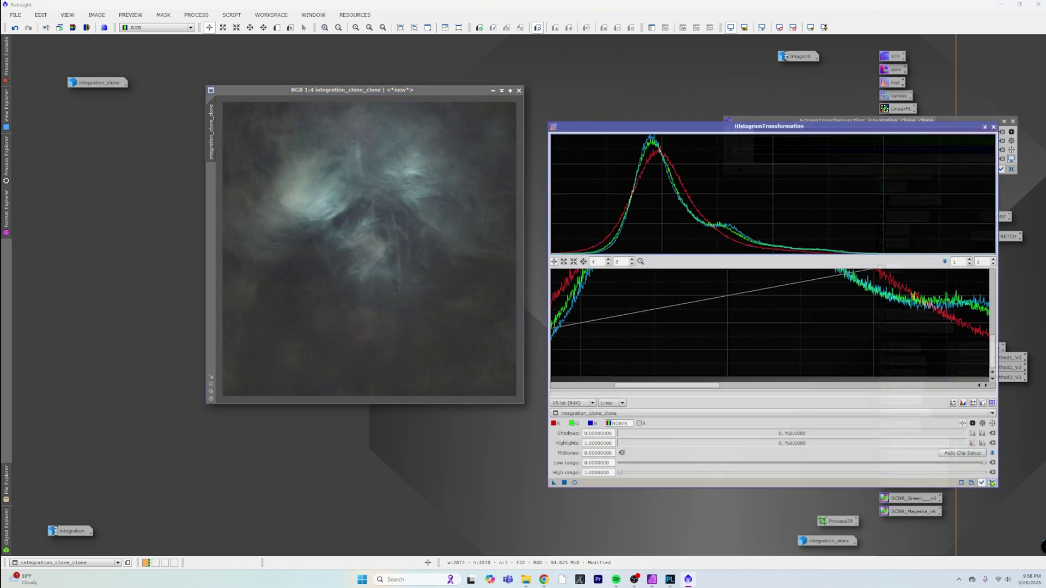
{"action": "left_click", "coordinate": [994, 128]}
{"action": "left_click", "coordinate": [1012, 121]}
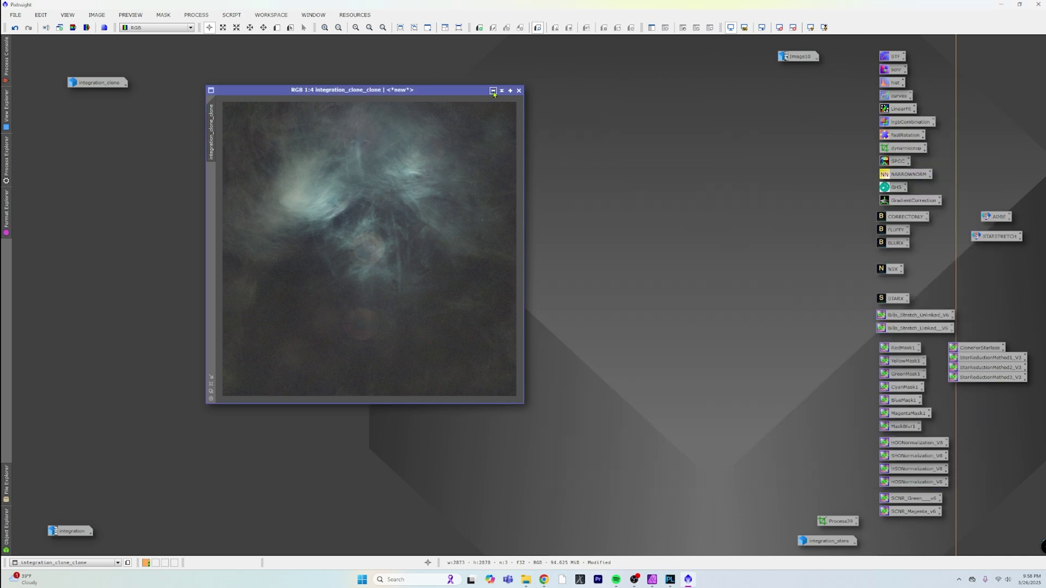
{"action": "left_click", "coordinate": [493, 90]}
- Move the stretched clone's icon to lower left and duplicate integration_clone into a new view
{"action": "double_click", "coordinate": [102, 67]}
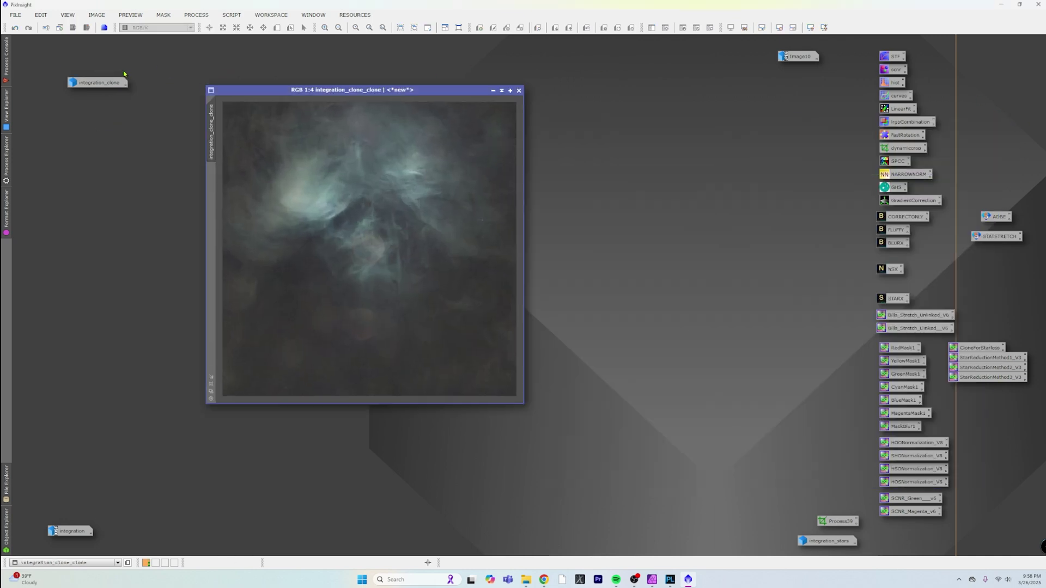
{"action": "left_click", "coordinate": [493, 91]}
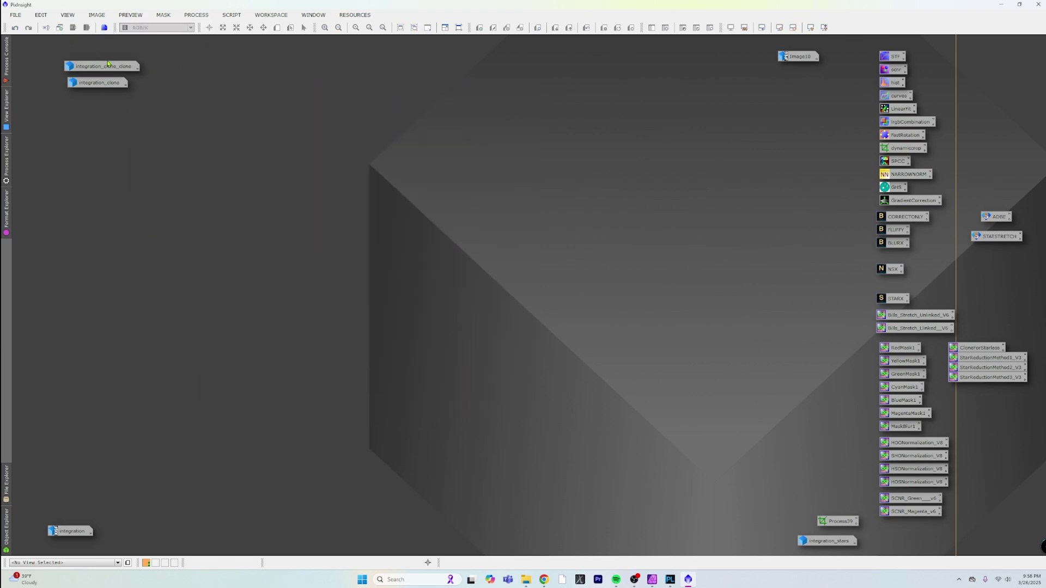
{"action": "left_click_drag", "start_coordinate": [108, 68], "coordinate": [95, 512]}
{"action": "double_click", "coordinate": [123, 81]}
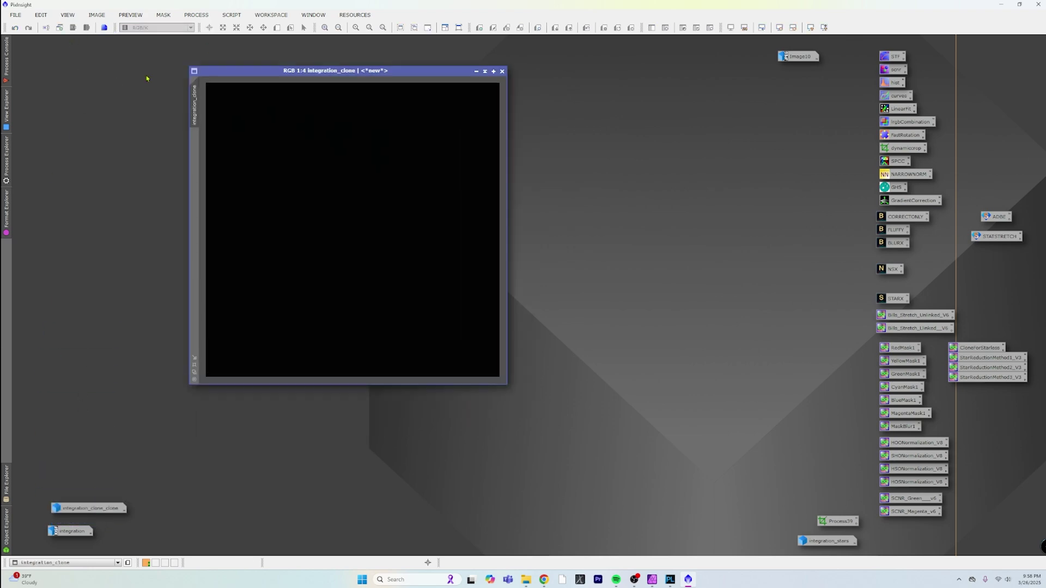
{"action": "left_click_drag", "start_coordinate": [151, 109], "coordinate": [107, 64]}
{"action": "left_click_drag", "start_coordinate": [290, 74], "coordinate": [291, 60]}
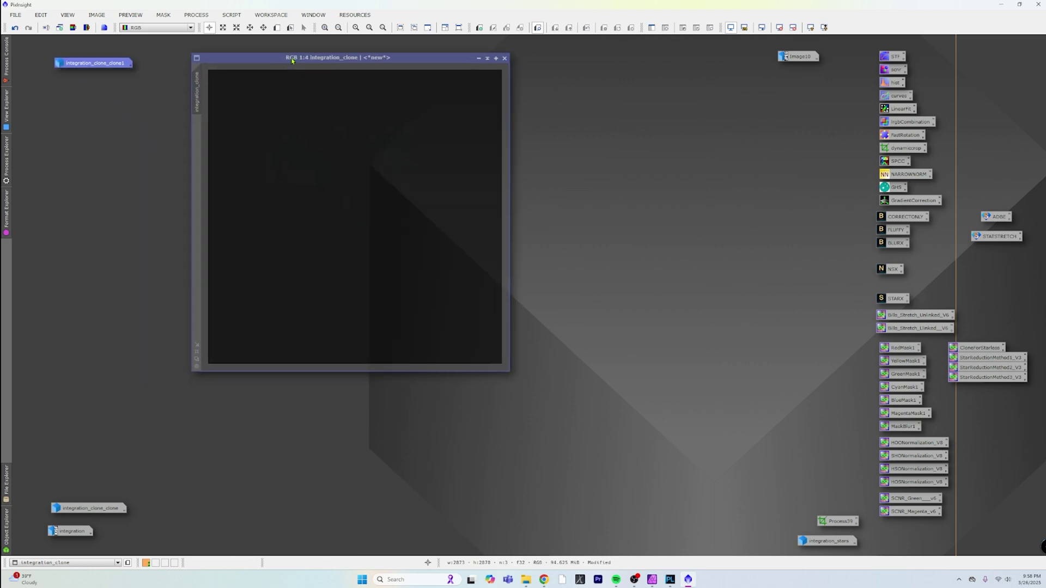
- Apply a first shadows/midtones stretch to integration_clone using HistogramTransformation's real-time preview
{"action": "double_click", "coordinate": [895, 83]}
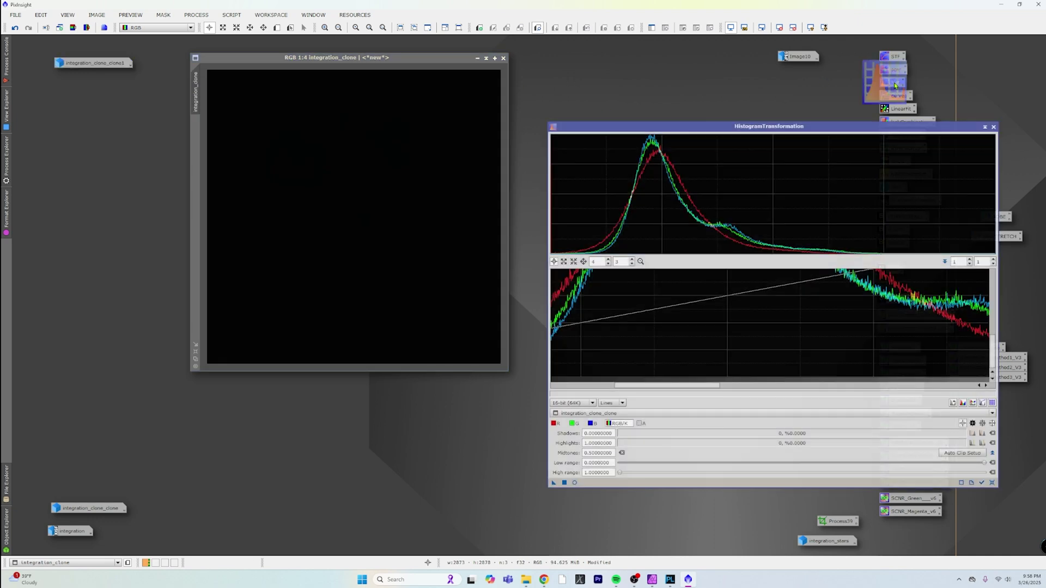
{"action": "left_click", "coordinate": [993, 483]}
{"action": "left_click", "coordinate": [574, 484]}
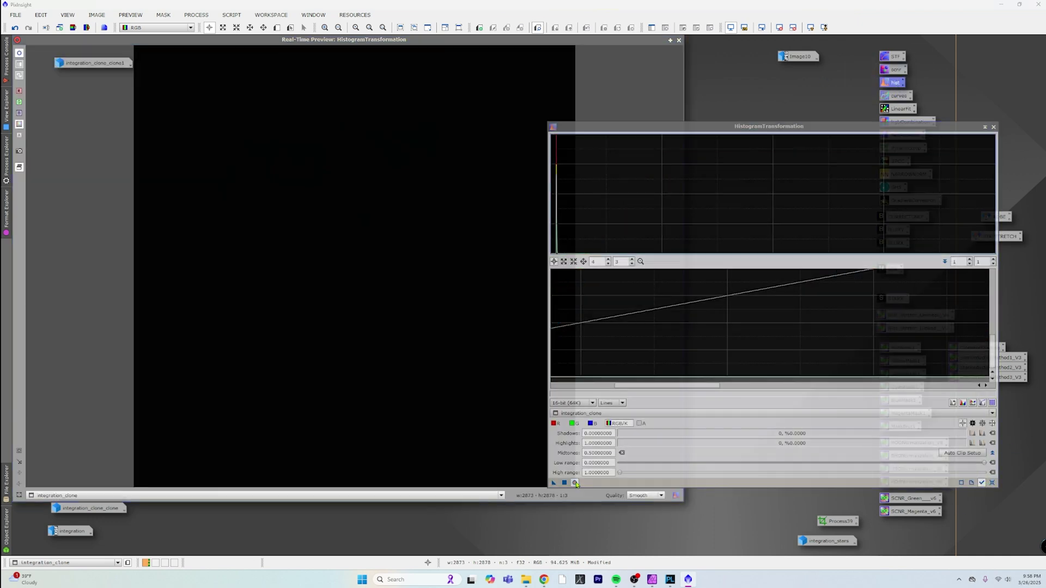
{"action": "type", "text": "1"}
{"action": "key", "text": "Tab"}
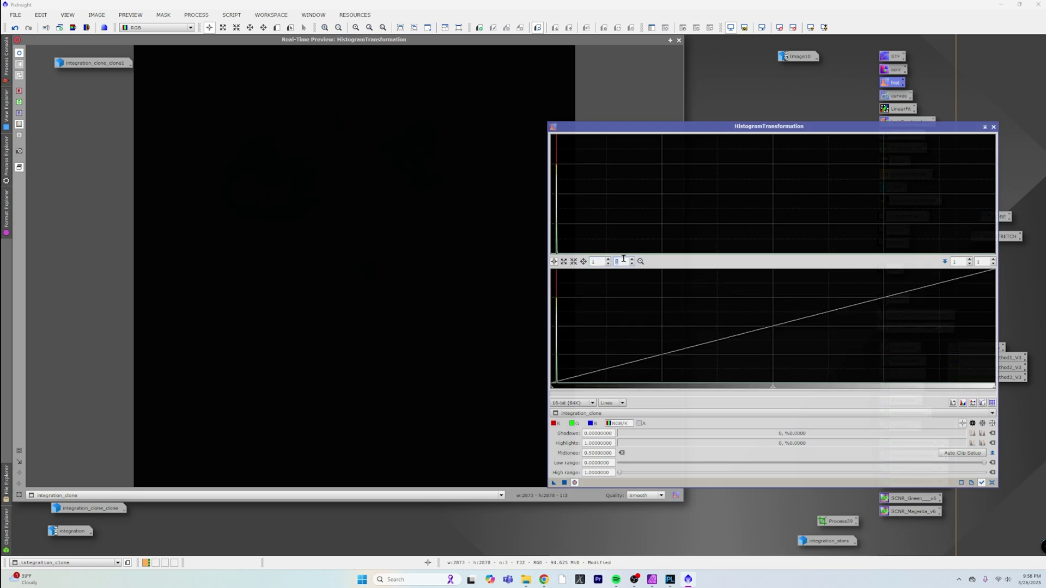
{"action": "type", "text": "1"}
{"action": "left_click_drag", "start_coordinate": [772, 389], "coordinate": [567, 393]}
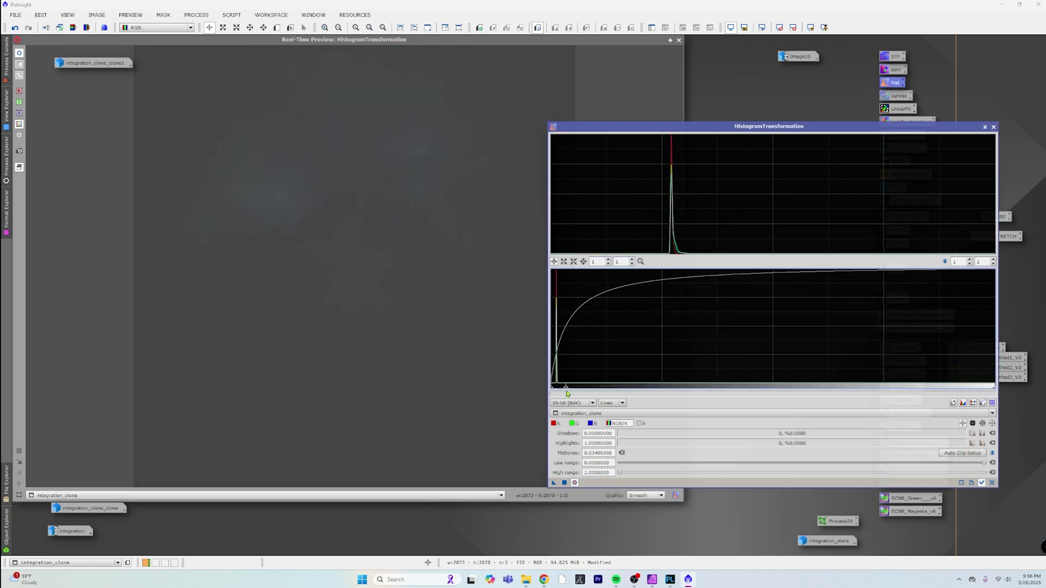
{"action": "left_click", "coordinate": [564, 483]}
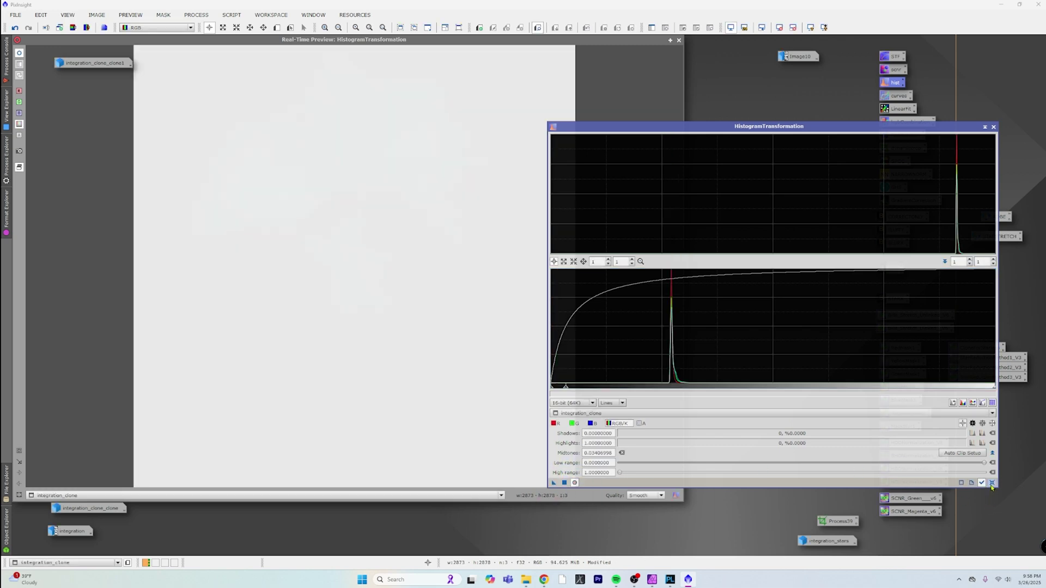
{"action": "left_click", "coordinate": [992, 482]}
{"action": "left_click_drag", "start_coordinate": [551, 390], "coordinate": [689, 388]}
{"action": "left_click_drag", "start_coordinate": [822, 390], "coordinate": [691, 390]}
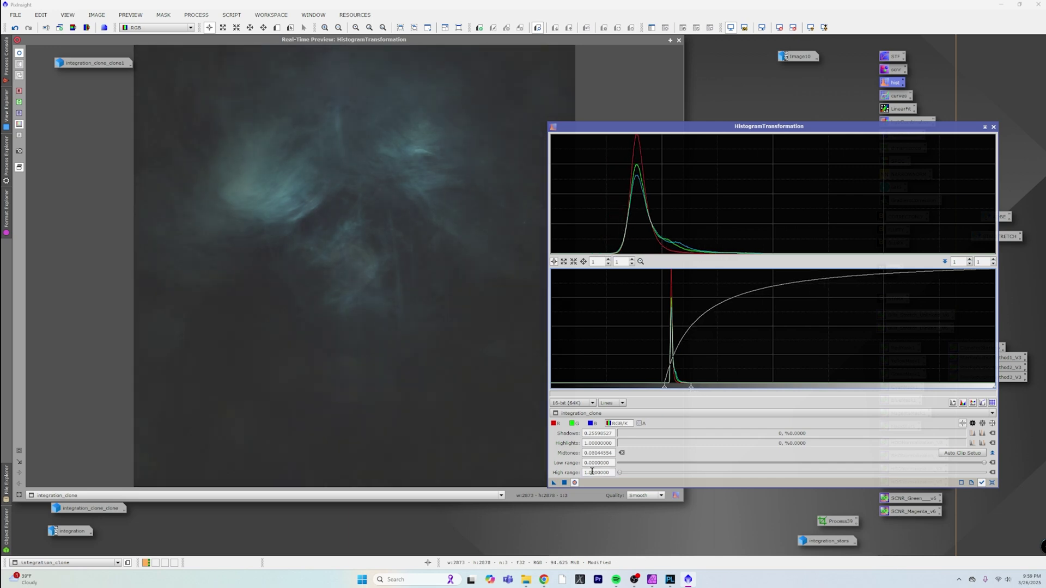
{"action": "left_click", "coordinate": [565, 483]}
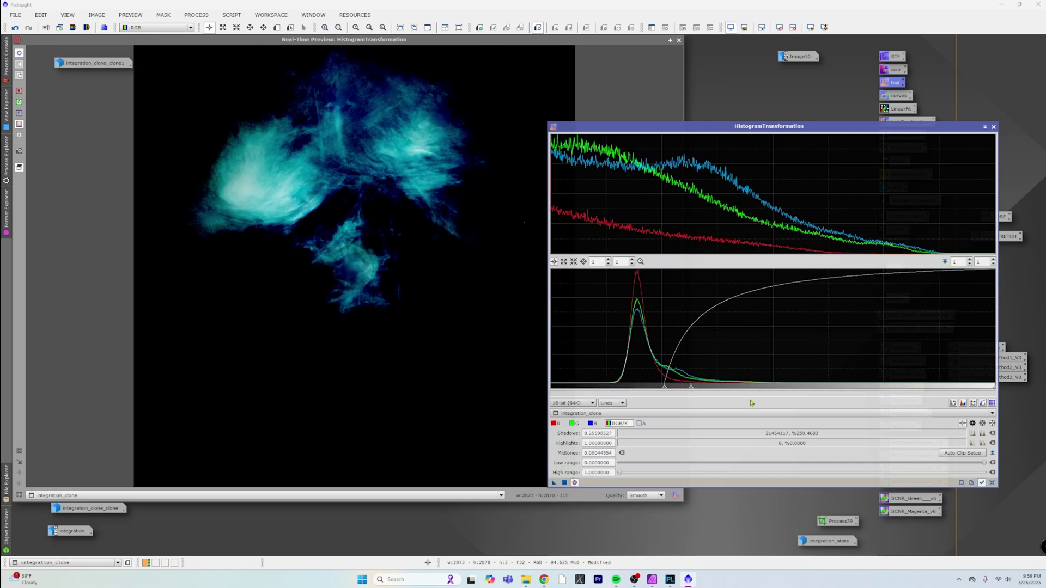
- Refine the stretch to shadows about 0.139 and midtones about 0.269, and apply it
{"action": "left_click_drag", "start_coordinate": [664, 389], "coordinate": [714, 387]}
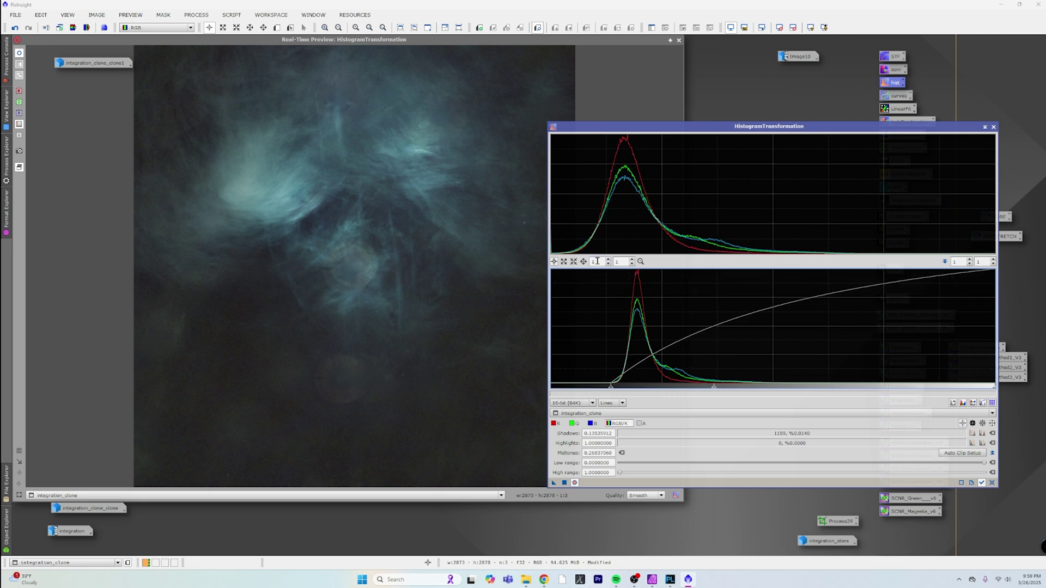
{"action": "scroll", "coordinate": [597, 261], "scroll_direction": "up", "scroll_amount": 3}
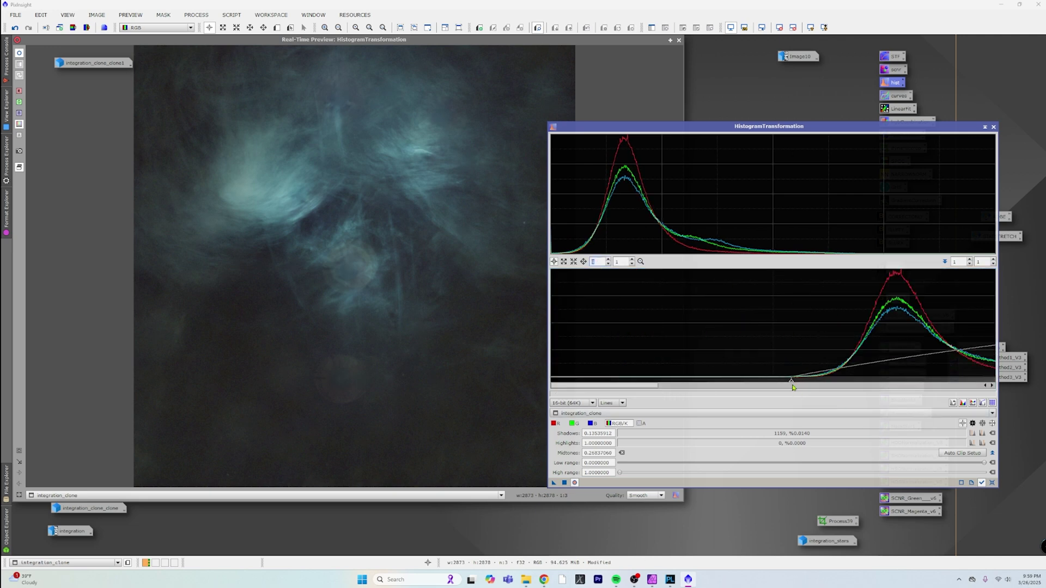
{"action": "left_click_drag", "start_coordinate": [791, 383], "coordinate": [796, 383]}
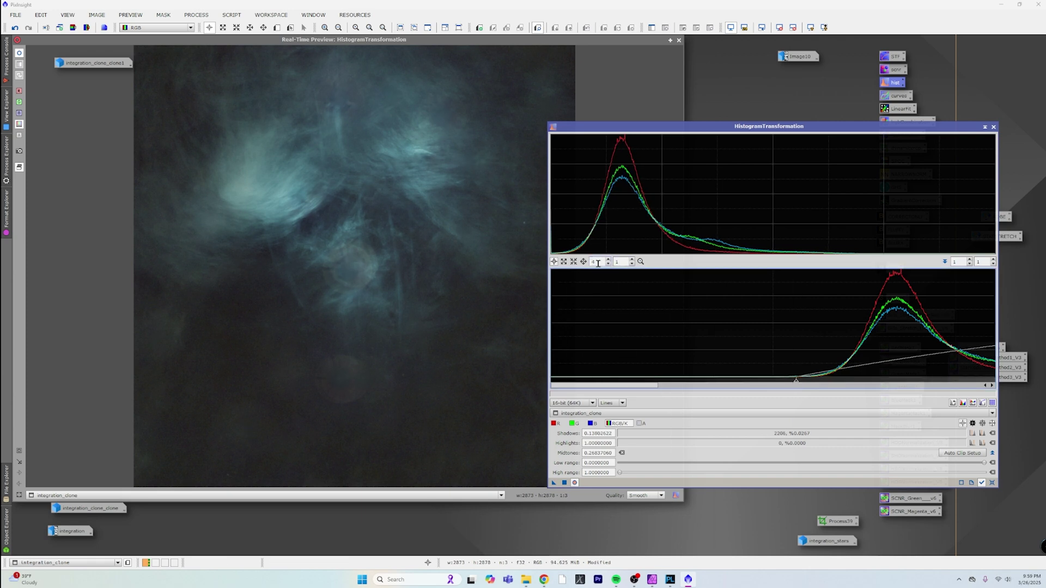
{"action": "scroll", "coordinate": [624, 261], "scroll_direction": "up", "scroll_amount": 7}
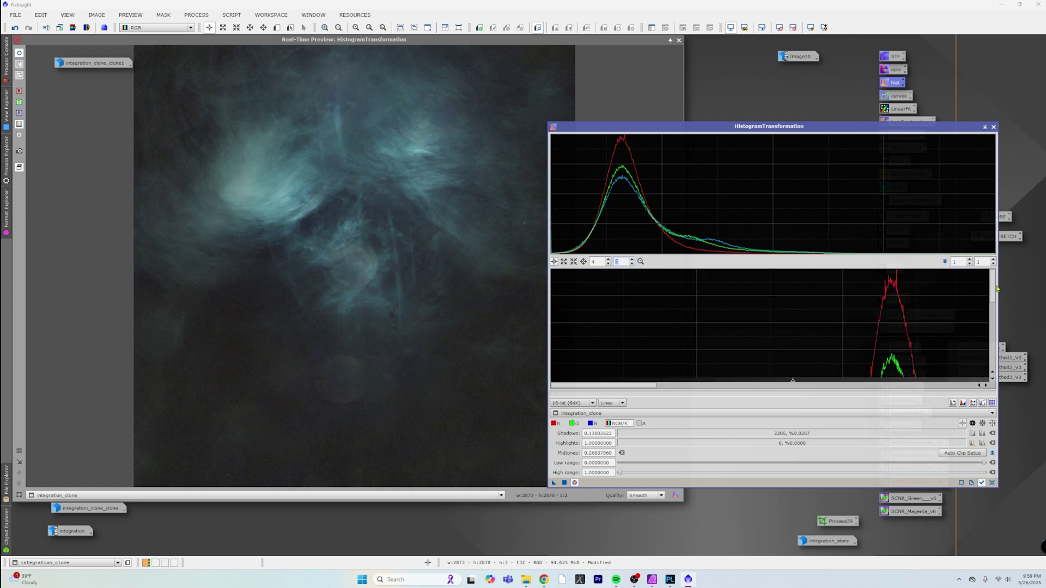
{"action": "scroll", "coordinate": [993, 327], "scroll_direction": "down", "scroll_amount": 5}
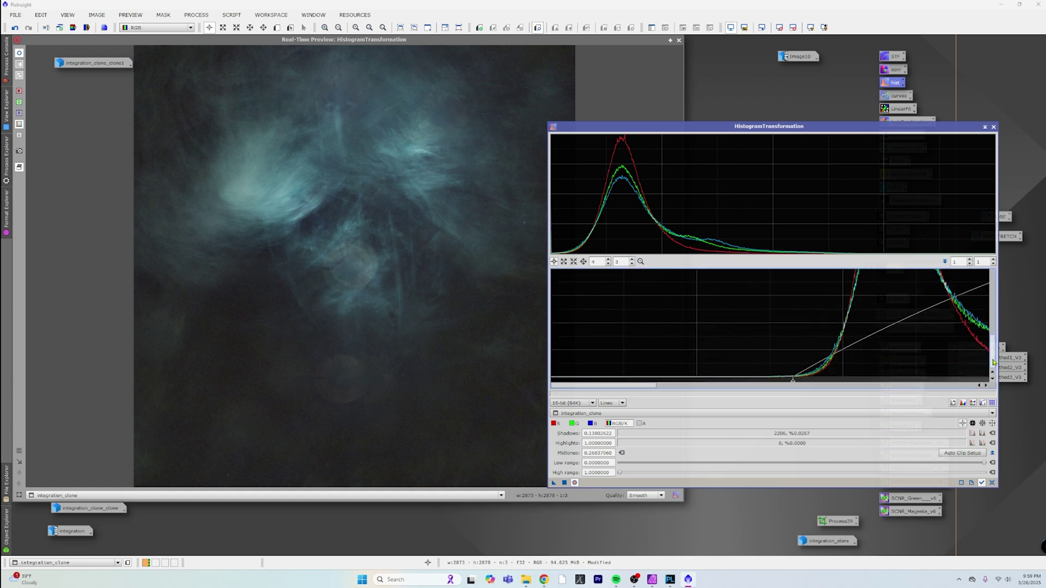
{"action": "left_click_drag", "start_coordinate": [791, 383], "coordinate": [794, 383]}
{"action": "left_click_drag", "start_coordinate": [627, 385], "coordinate": [862, 383]}
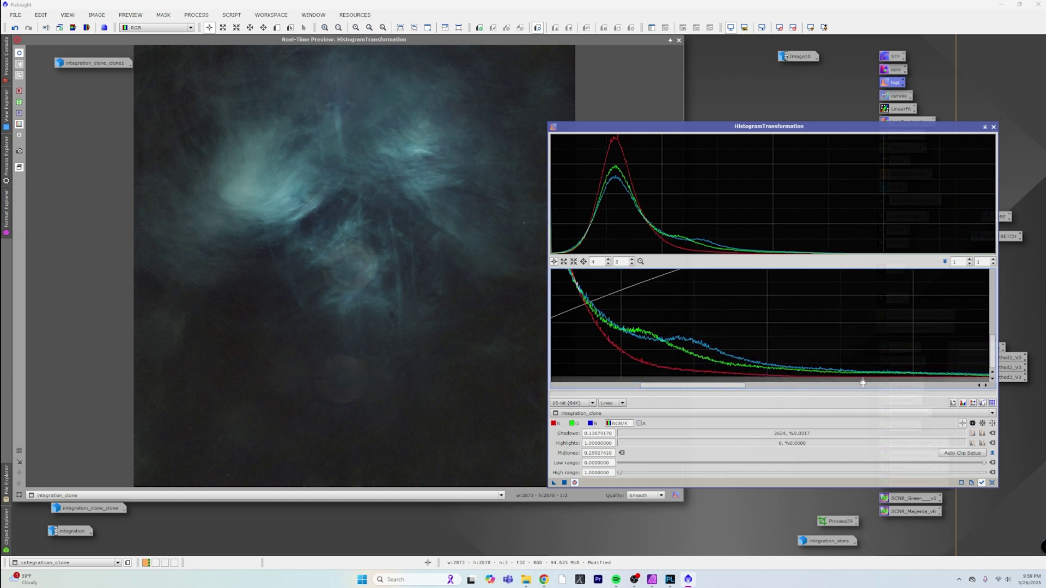
{"action": "left_click", "coordinate": [566, 484]}
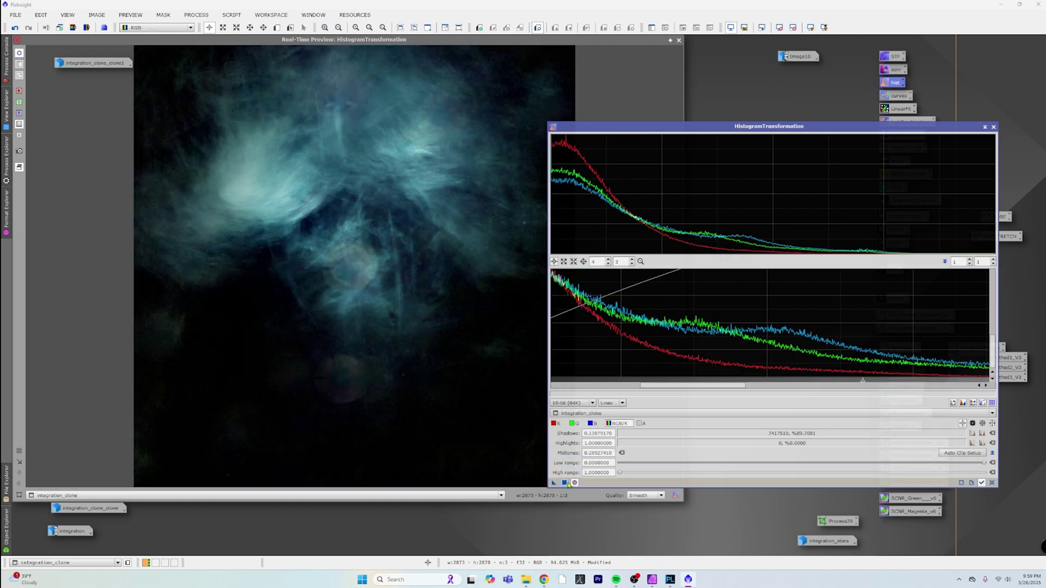
- Close the previous histogram tool and preview, iconize integration_clone, and restore integration_clone_clone1
{"action": "left_click", "coordinate": [993, 127]}
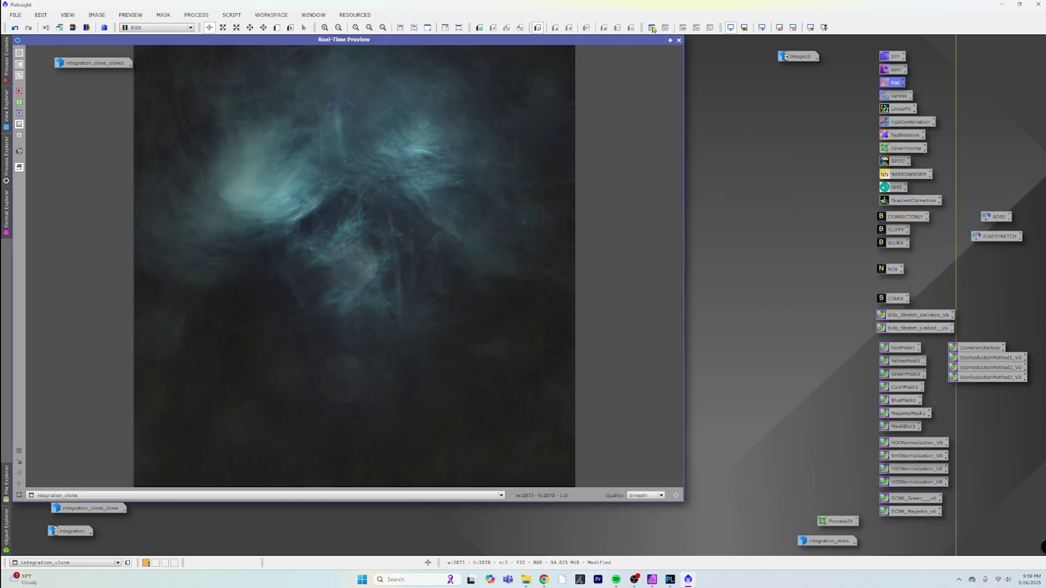
{"action": "left_click", "coordinate": [679, 40]}
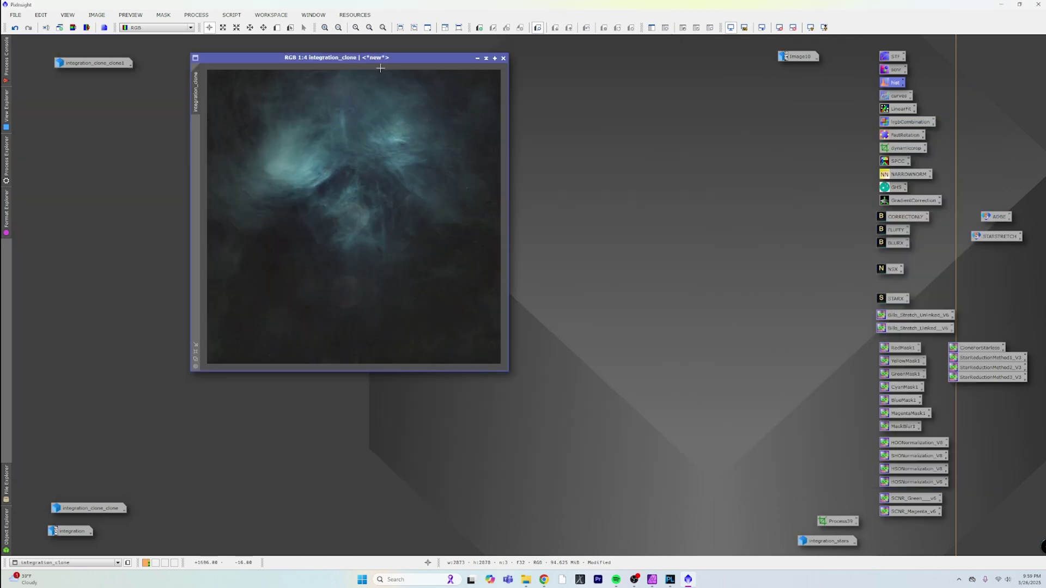
{"action": "left_click", "coordinate": [477, 58]}
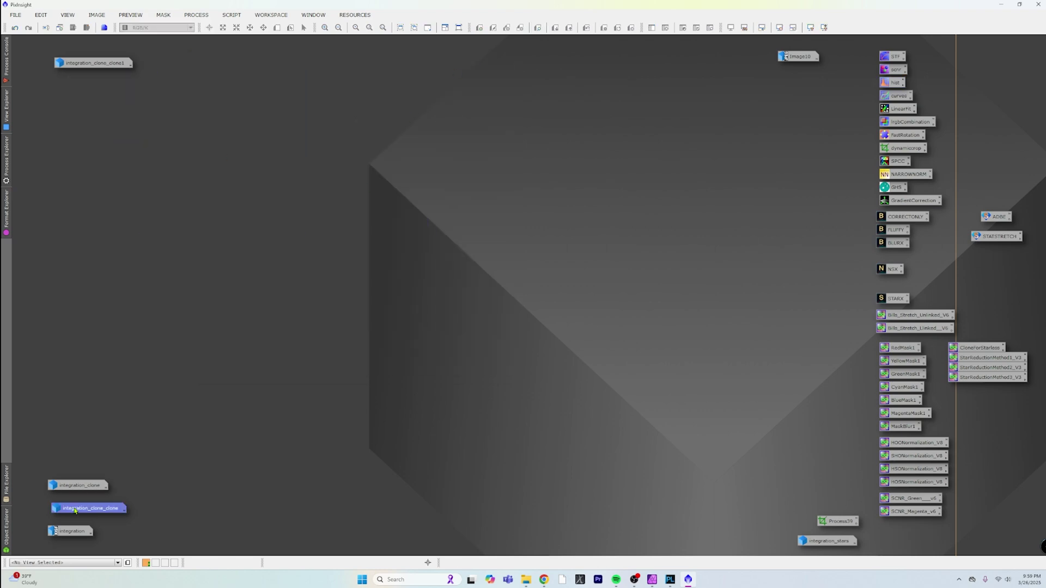
{"action": "left_click", "coordinate": [69, 487]}
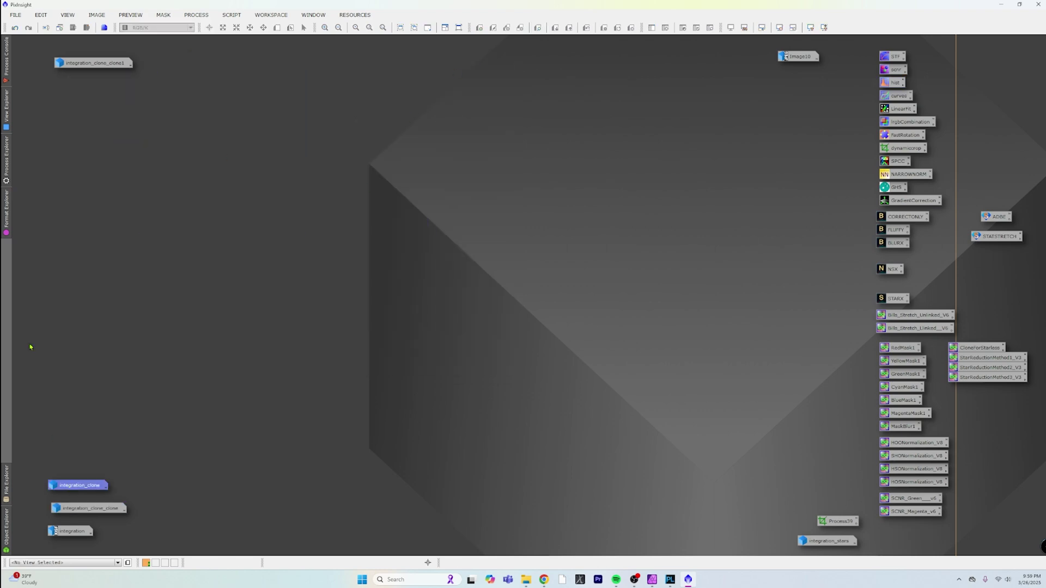
{"action": "double_click", "coordinate": [92, 60]}
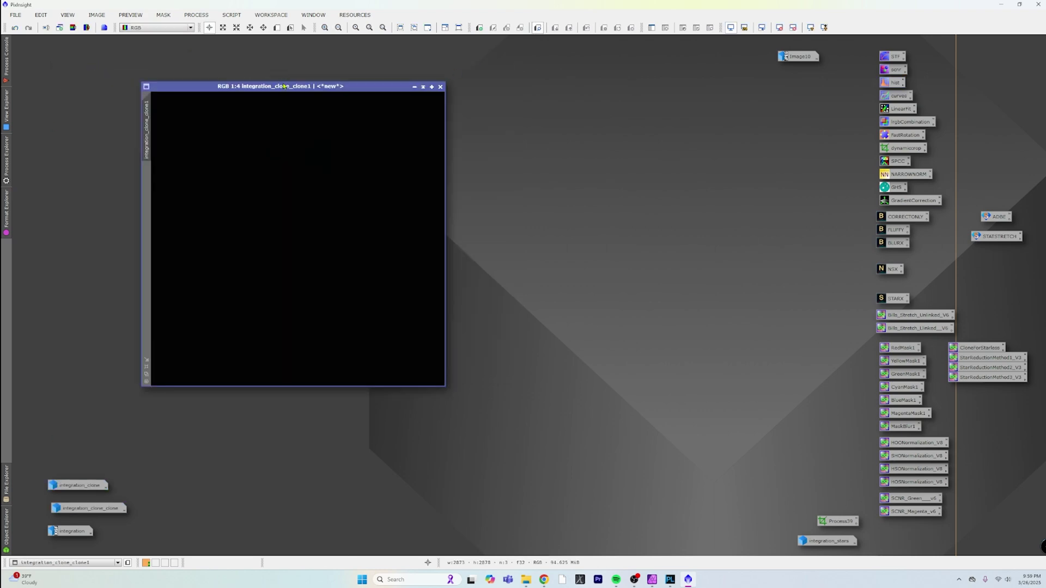
{"action": "left_click_drag", "start_coordinate": [281, 87], "coordinate": [380, 78]}
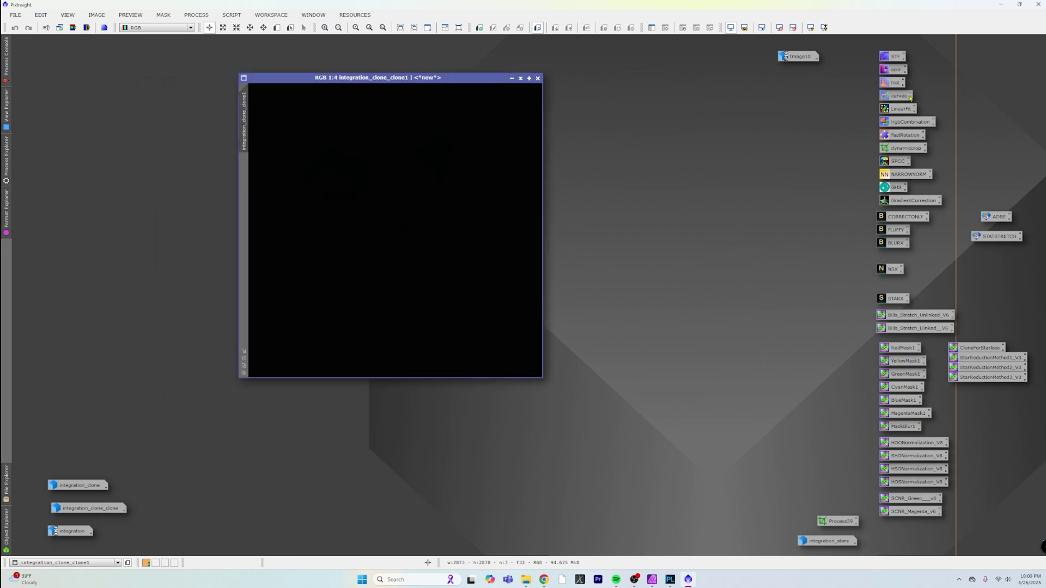
- Target HistogramTransformation at integration_clone_clone1 with real-time preview and try initial midtones and shadows stretches
{"action": "double_click", "coordinate": [893, 84]}
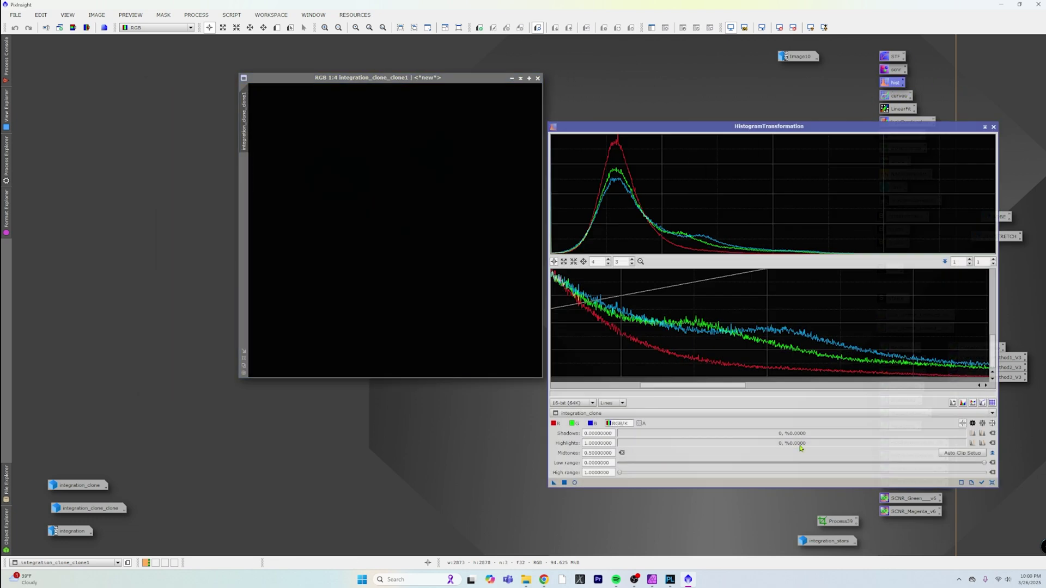
{"action": "left_click", "coordinate": [992, 484]}
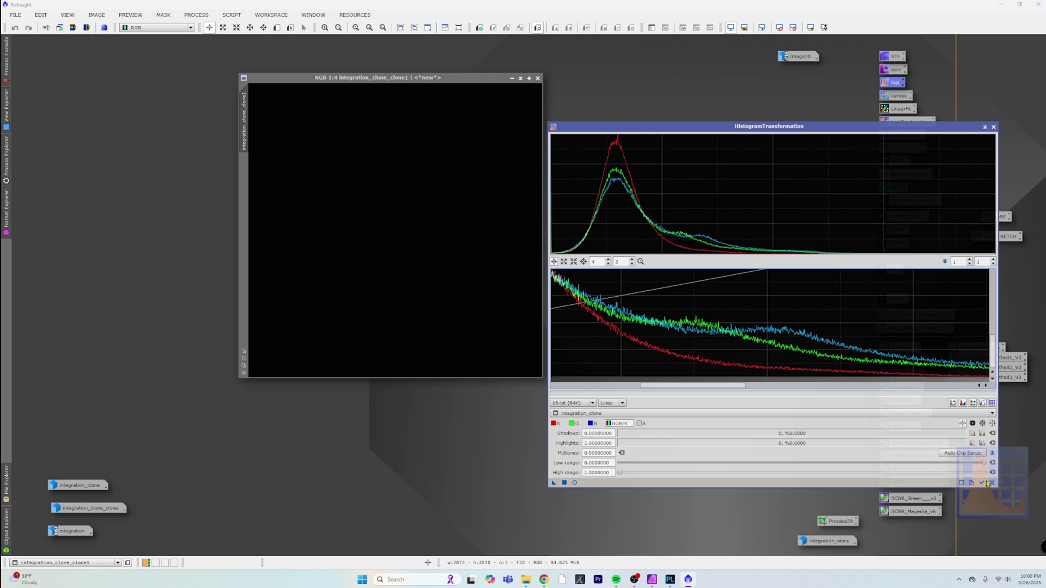
{"action": "left_click", "coordinate": [574, 483]}
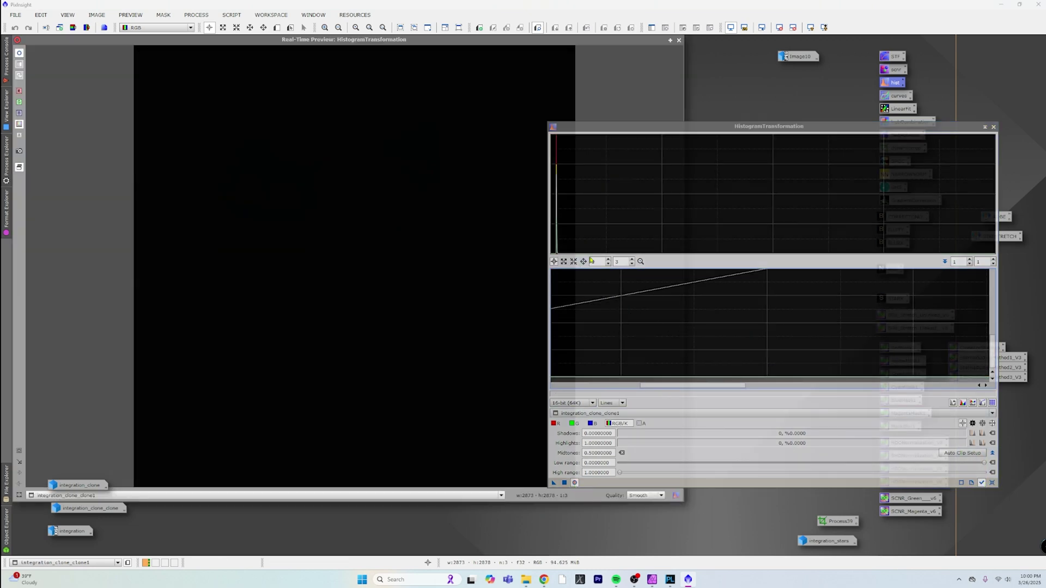
{"action": "scroll", "coordinate": [598, 262], "scroll_direction": "down", "scroll_amount": 3}
{"action": "scroll", "coordinate": [624, 261], "scroll_direction": "down", "scroll_amount": 2}
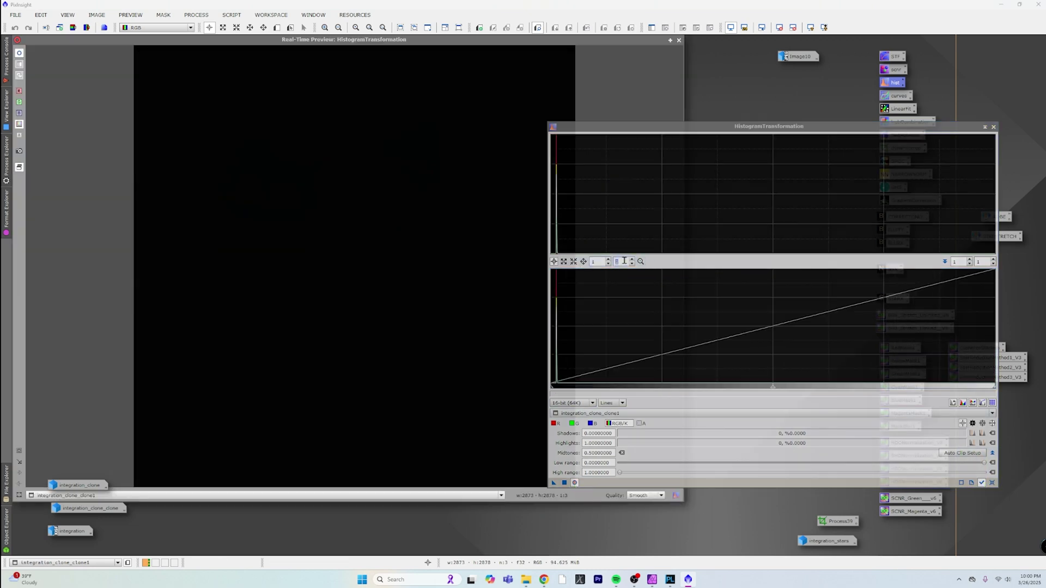
{"action": "left_click_drag", "start_coordinate": [777, 392], "coordinate": [565, 394]}
{"action": "left_click", "coordinate": [565, 483]}
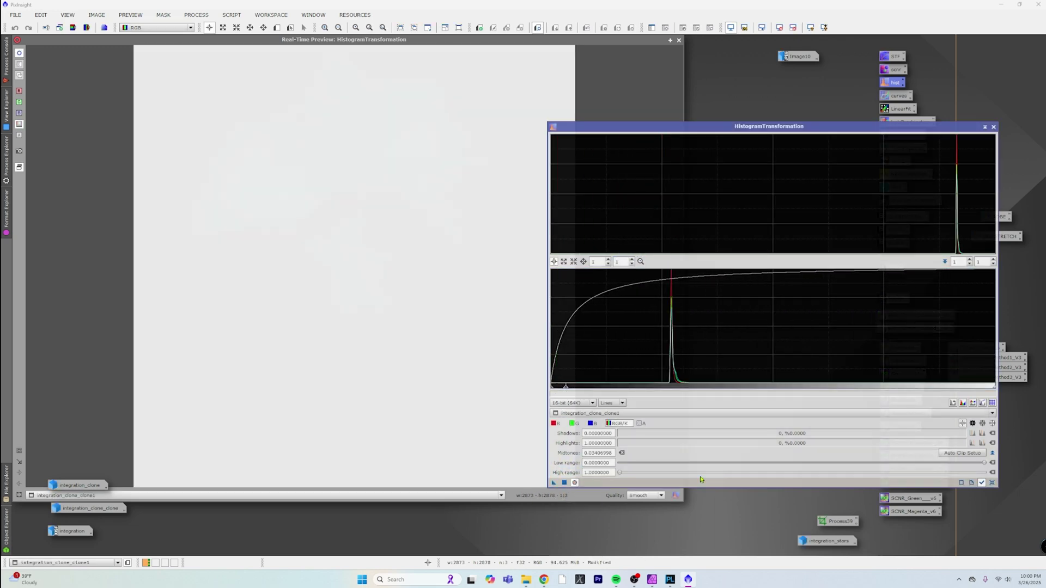
{"action": "left_click", "coordinate": [992, 483]}
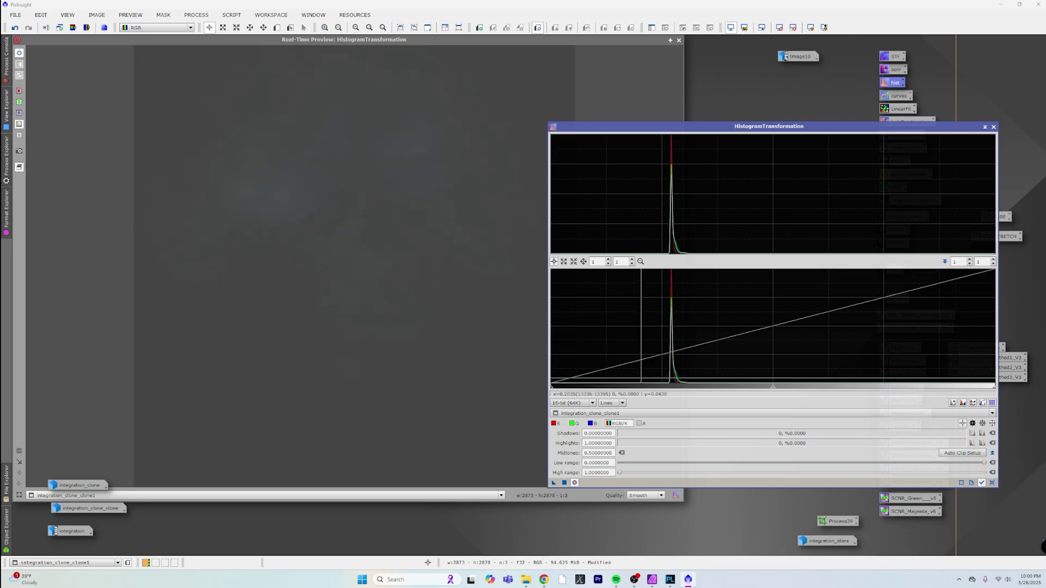
{"action": "left_click_drag", "start_coordinate": [554, 390], "coordinate": [637, 390]}
{"action": "left_click_drag", "start_coordinate": [815, 390], "coordinate": [697, 390]}
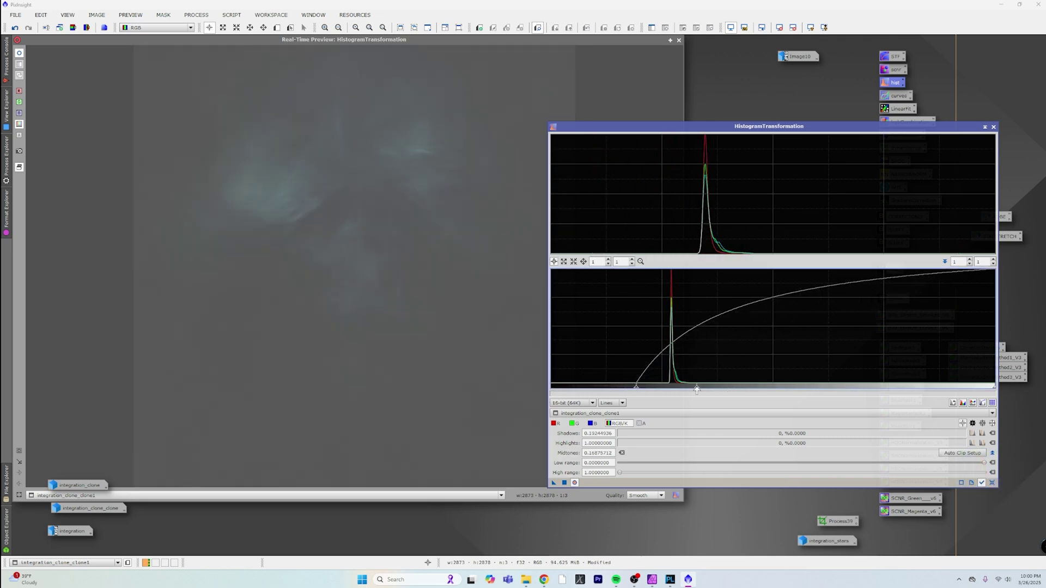
{"action": "left_click", "coordinate": [565, 483]}
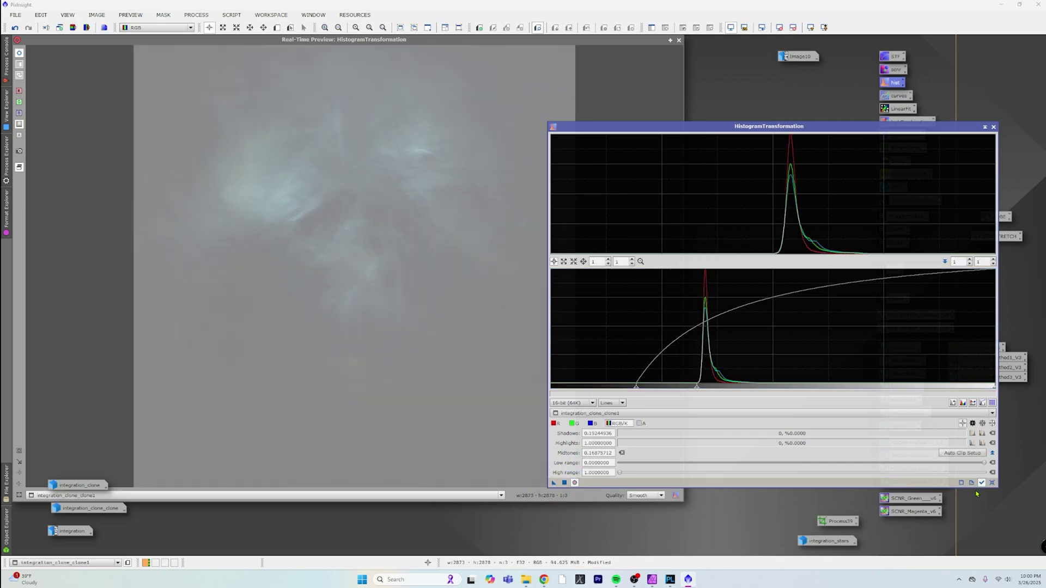
- Reset and set shadows about 0.237 and midtones about 0.232 in the live preview
{"action": "left_click", "coordinate": [992, 483]}
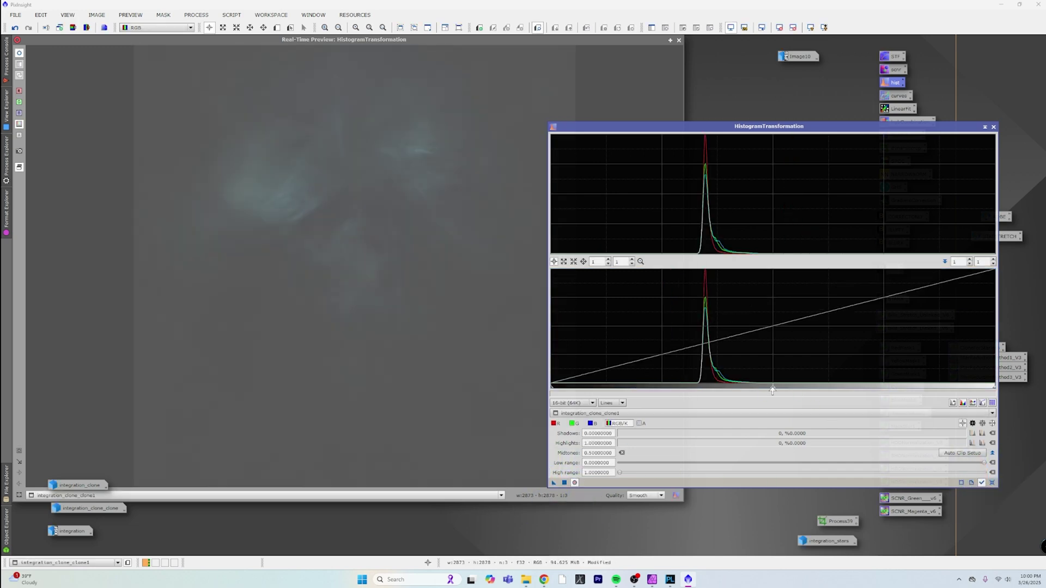
{"action": "left_click_drag", "start_coordinate": [772, 390], "coordinate": [761, 390]}
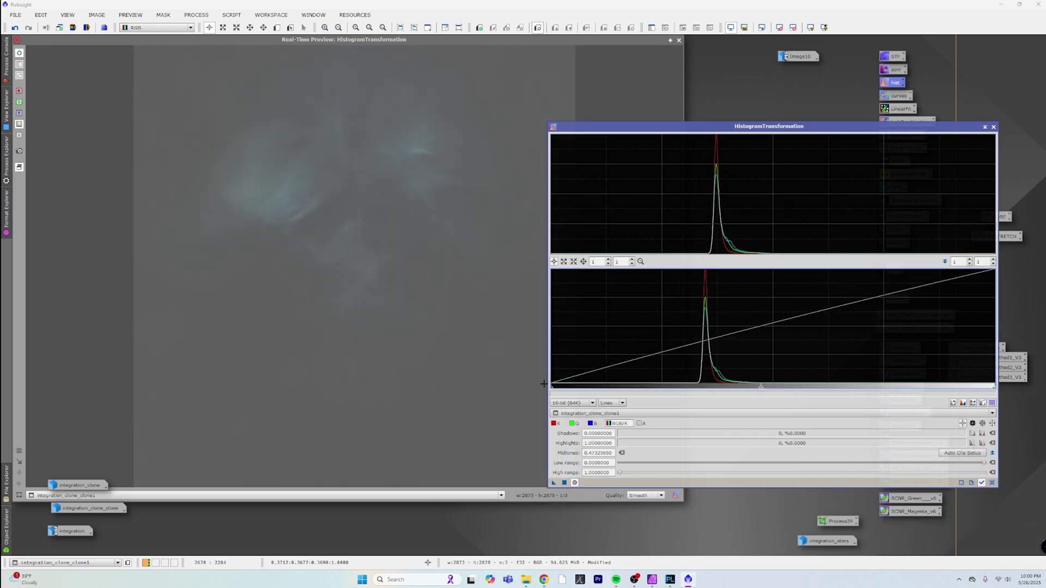
{"action": "left_click_drag", "start_coordinate": [550, 385], "coordinate": [683, 387]}
{"action": "left_click_drag", "start_coordinate": [840, 390], "coordinate": [755, 391]}
{"action": "scroll", "coordinate": [595, 263], "scroll_direction": "up", "scroll_amount": 2}
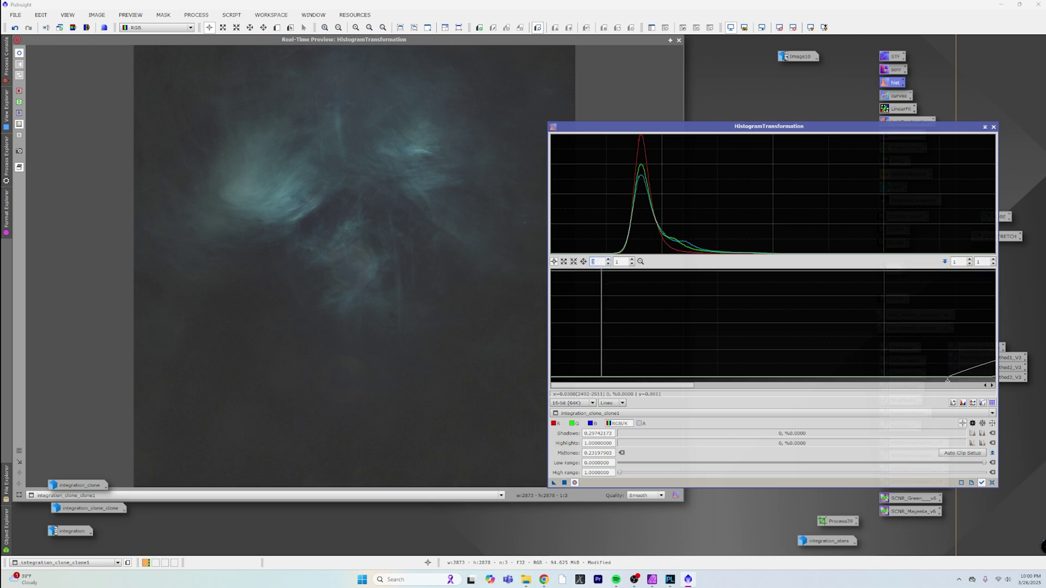
- Zoom the lower histogram graph and nudge shadows to about 0.339, midtones about 0.151
{"action": "left_click_drag", "start_coordinate": [635, 385], "coordinate": [712, 393]}
{"action": "scroll", "coordinate": [600, 260], "scroll_direction": "up", "scroll_amount": 1}
{"action": "scroll", "coordinate": [601, 260], "scroll_direction": "up", "scroll_amount": 1}
{"action": "scroll", "coordinate": [600, 262], "scroll_direction": "up", "scroll_amount": 5}
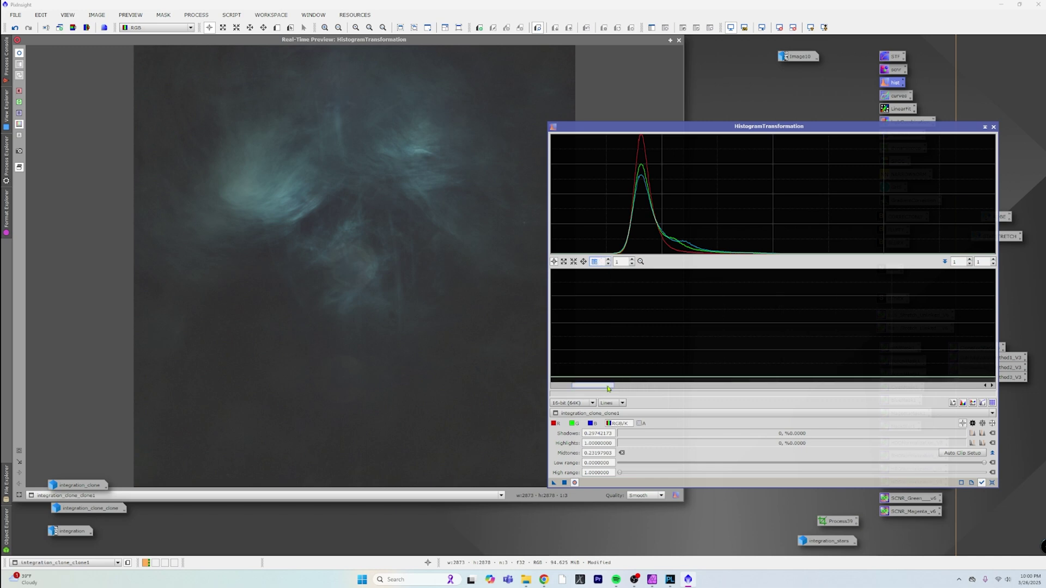
{"action": "left_click_drag", "start_coordinate": [648, 390], "coordinate": [801, 381]}
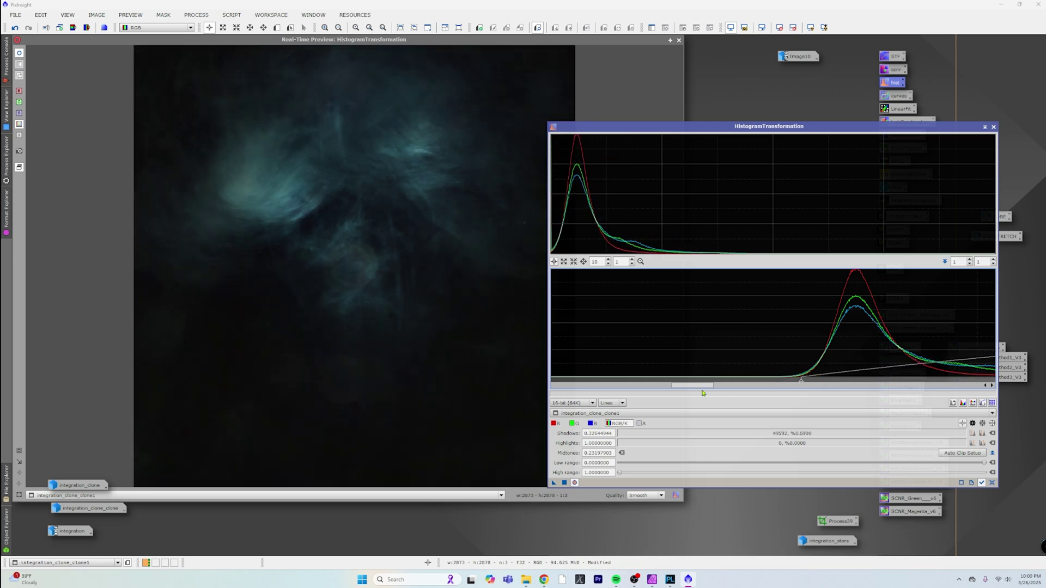
{"action": "left_click_drag", "start_coordinate": [697, 387], "coordinate": [575, 382]}
{"action": "left_click_drag", "start_coordinate": [762, 387], "coordinate": [718, 388]}
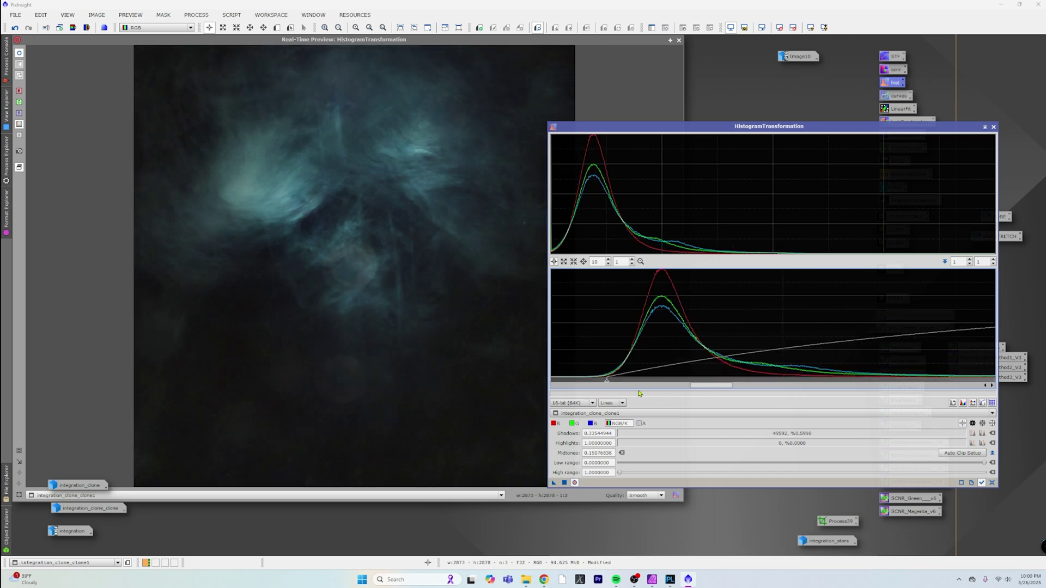
{"action": "left_click", "coordinate": [607, 260]}
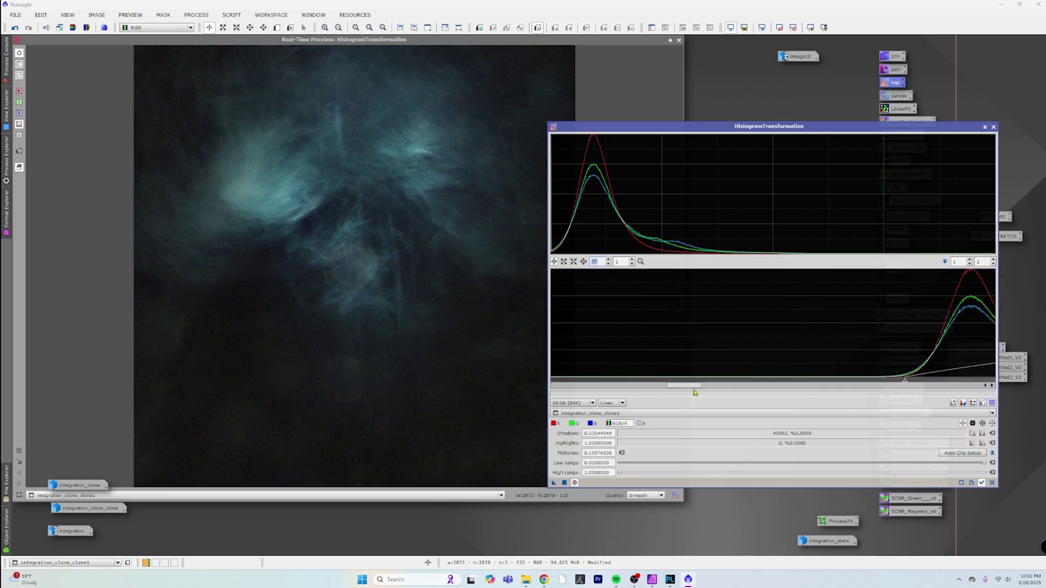
{"action": "mouse_move", "coordinate": [699, 388]}
{"action": "left_mouse_down"}
{"action": "mouse_move", "coordinate": [731, 391]}
{"action": "mouse_move", "coordinate": [712, 392]}
{"action": "left_mouse_up"}
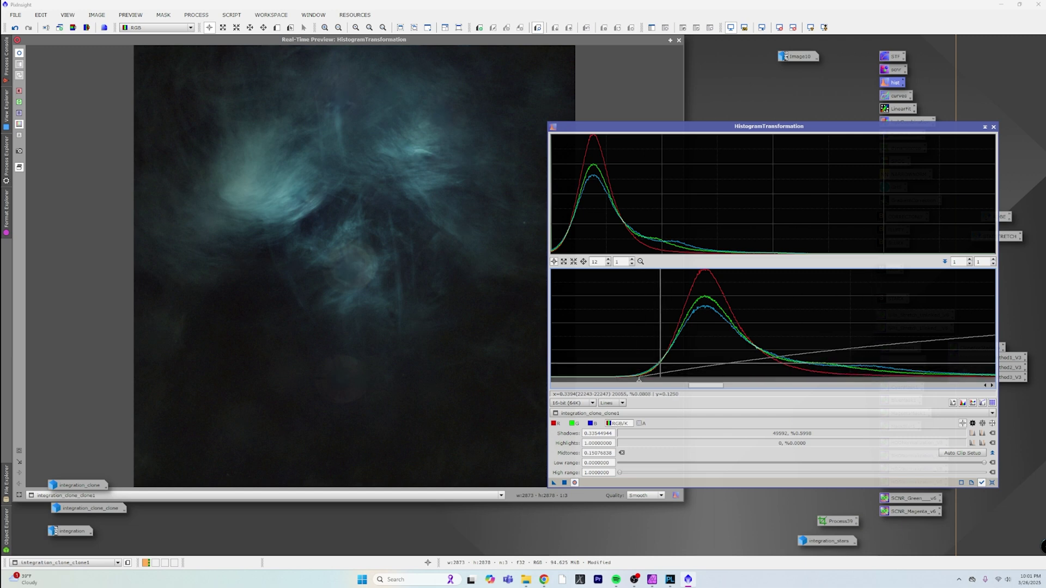
{"action": "left_click_drag", "start_coordinate": [639, 380], "coordinate": [658, 383]}
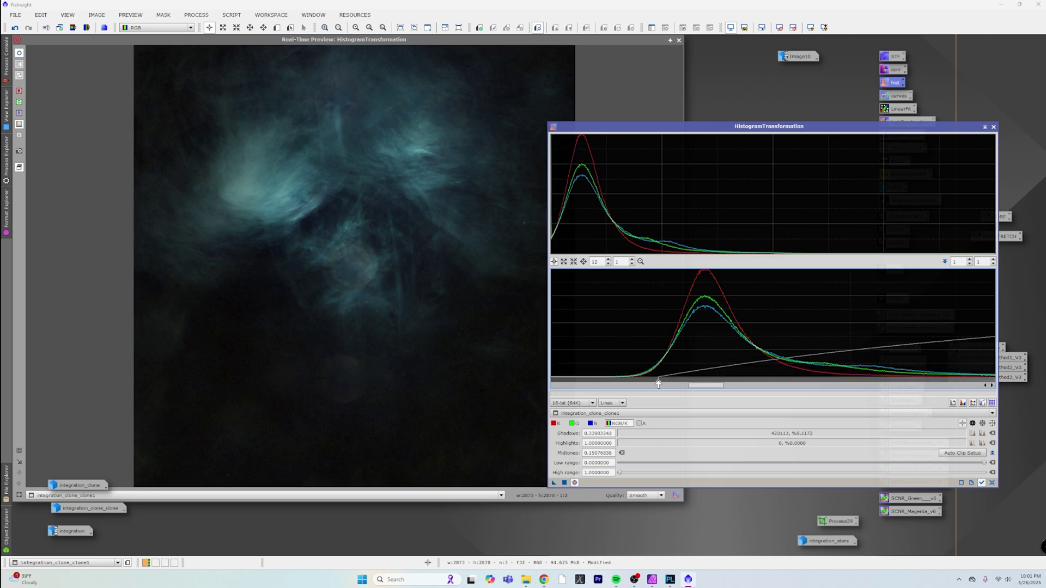
{"action": "left_click_drag", "start_coordinate": [658, 383], "coordinate": [659, 383]}
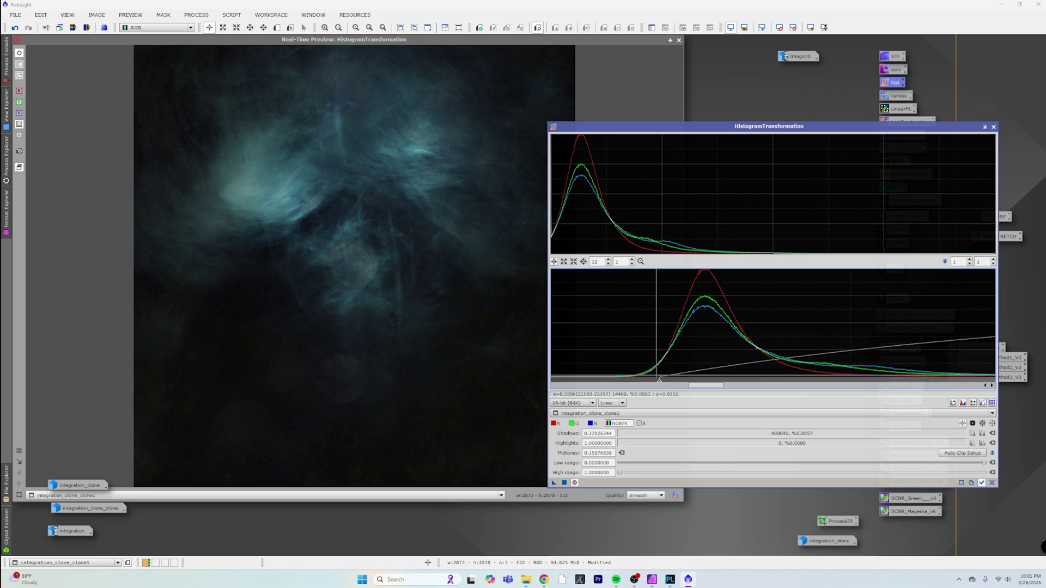
{"action": "left_click_drag", "start_coordinate": [660, 383], "coordinate": [659, 383]}
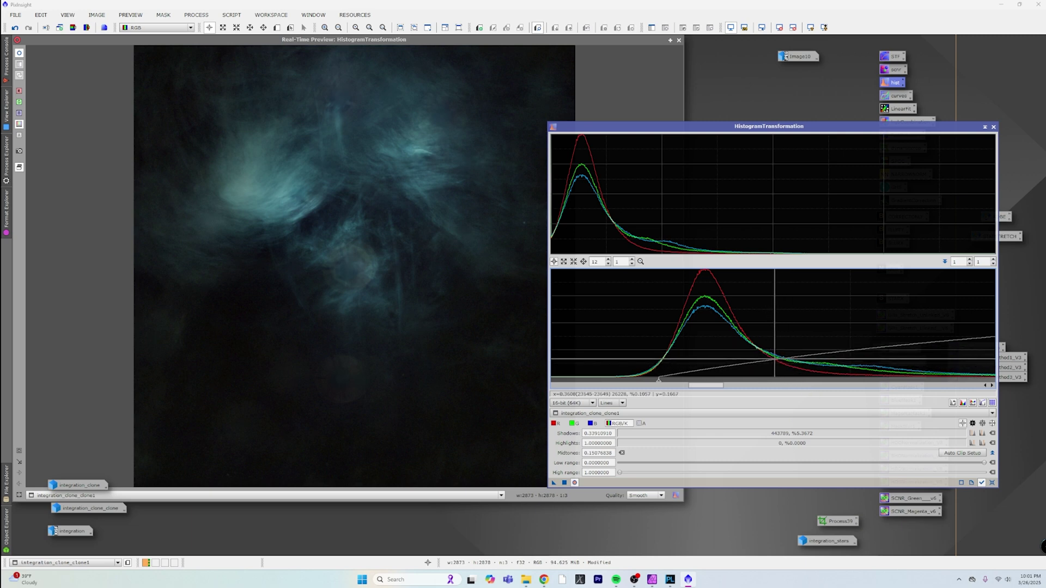
- Lower the midtones to brighten the nebula in the real-time preview
{"action": "left_click_drag", "start_coordinate": [719, 386], "coordinate": [743, 391]}
{"action": "left_click_drag", "start_coordinate": [877, 385], "coordinate": [586, 389]}
{"action": "left_click_drag", "start_coordinate": [742, 389], "coordinate": [717, 392]}
{"action": "left_click_drag", "start_coordinate": [878, 382], "coordinate": [774, 381]}
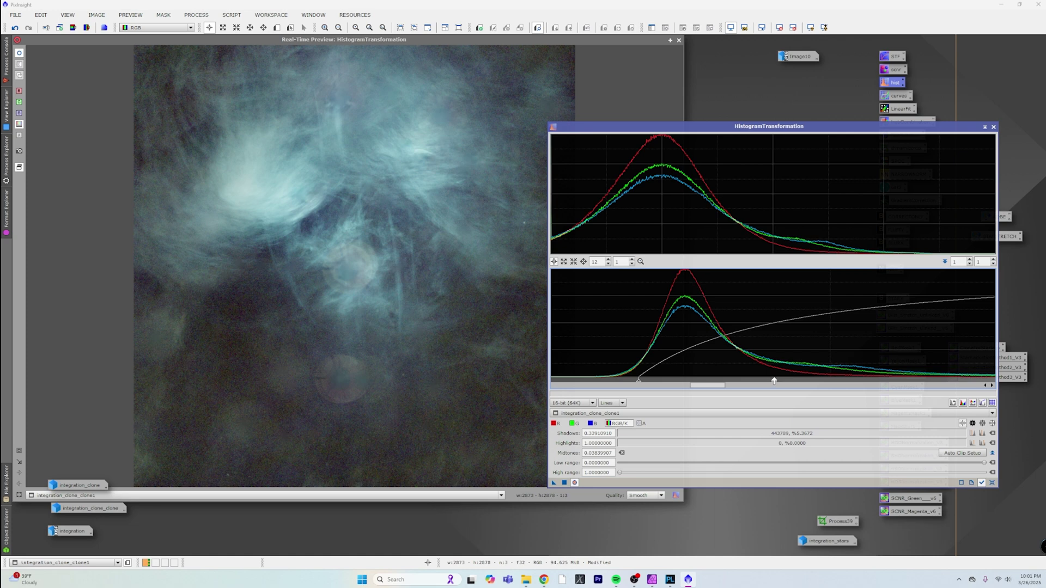
{"action": "left_click_drag", "start_coordinate": [775, 381], "coordinate": [767, 379]}
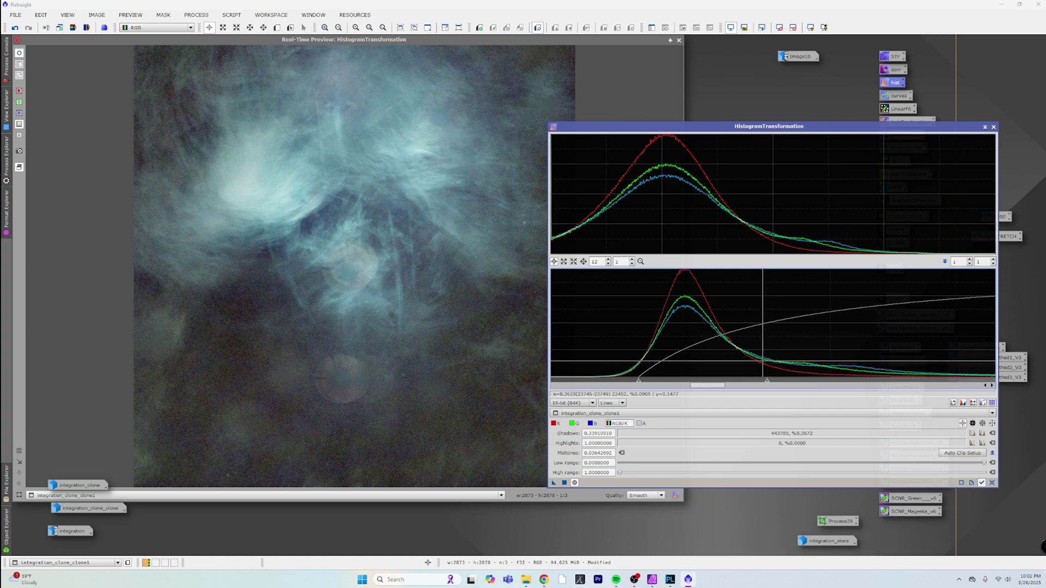
{"action": "scroll", "coordinate": [625, 262], "scroll_direction": "up", "scroll_amount": 3}
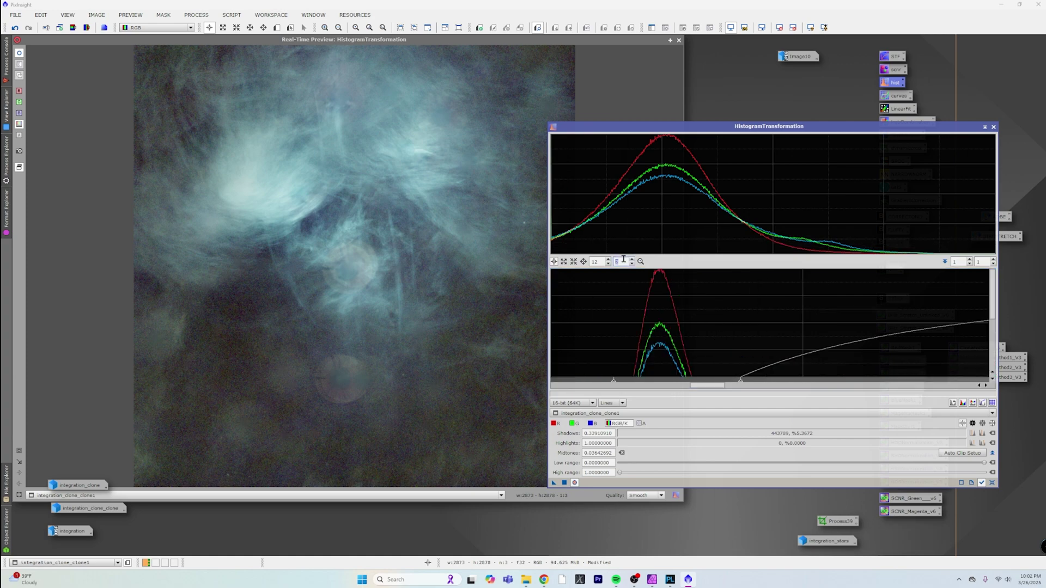
{"action": "scroll", "coordinate": [603, 262], "scroll_direction": "up", "scroll_amount": 4}
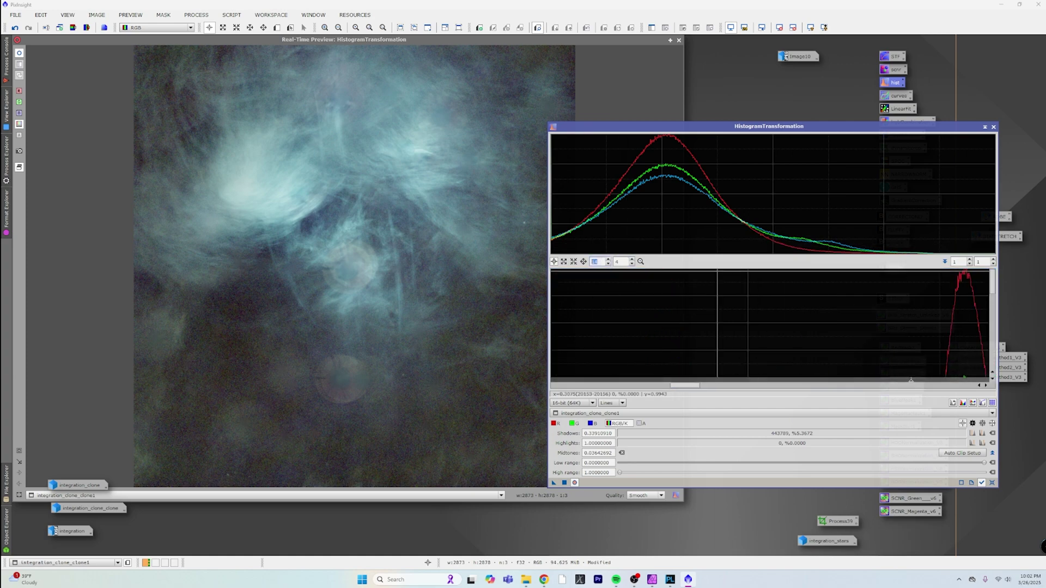
- Settle on shadows about 0.336 and midtones 0.056, apply, and close the histogram tool and preview
{"action": "left_click_drag", "start_coordinate": [992, 283], "coordinate": [992, 354]}
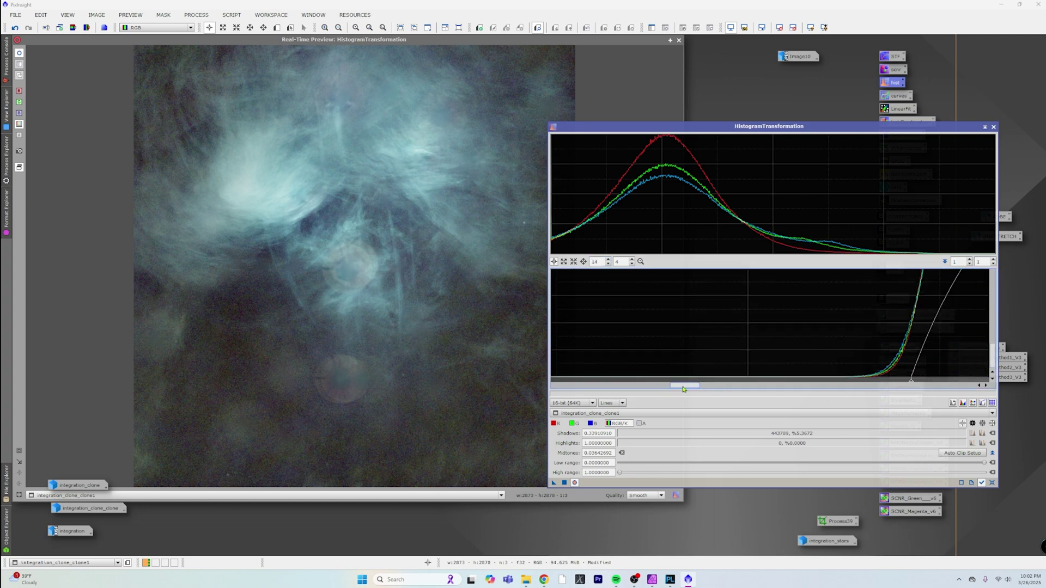
{"action": "mouse_move", "coordinate": [685, 387]}
{"action": "left_mouse_down"}
{"action": "mouse_move", "coordinate": [717, 383]}
{"action": "mouse_move", "coordinate": [704, 383]}
{"action": "left_mouse_up"}
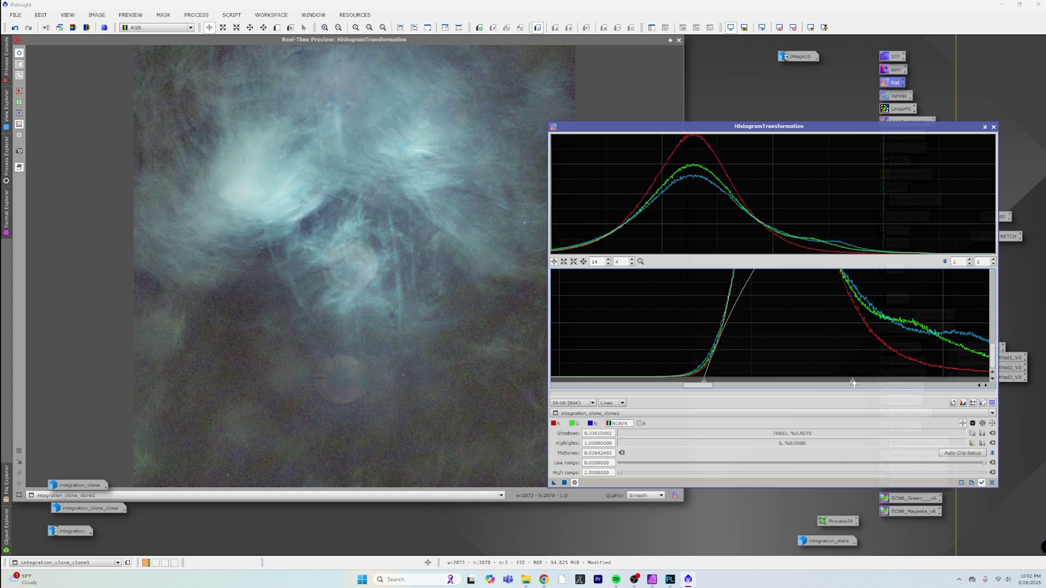
{"action": "left_click_drag", "start_coordinate": [854, 383], "coordinate": [931, 382]}
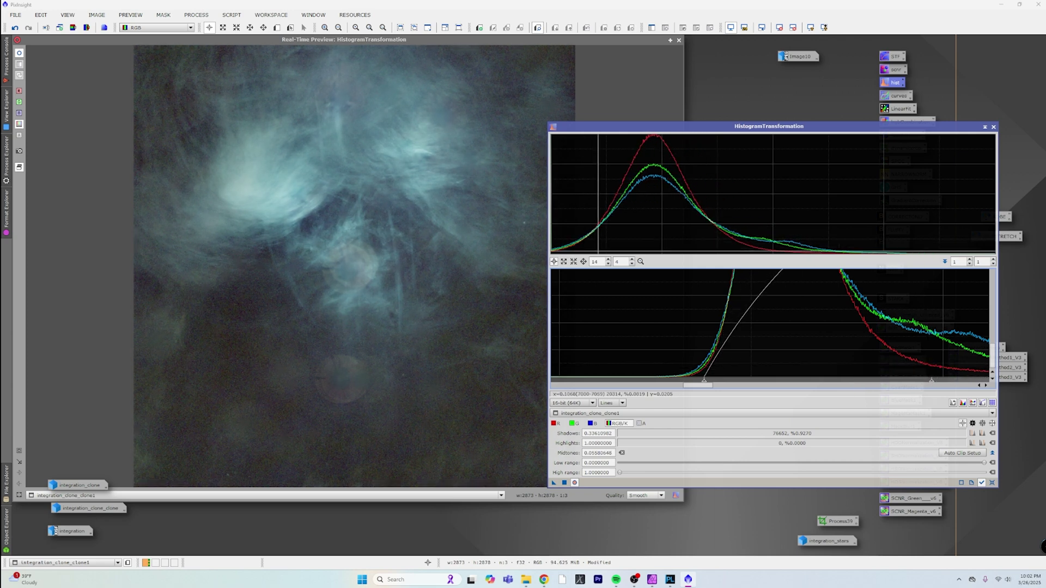
{"action": "scroll", "coordinate": [599, 261], "scroll_direction": "up", "scroll_amount": 3}
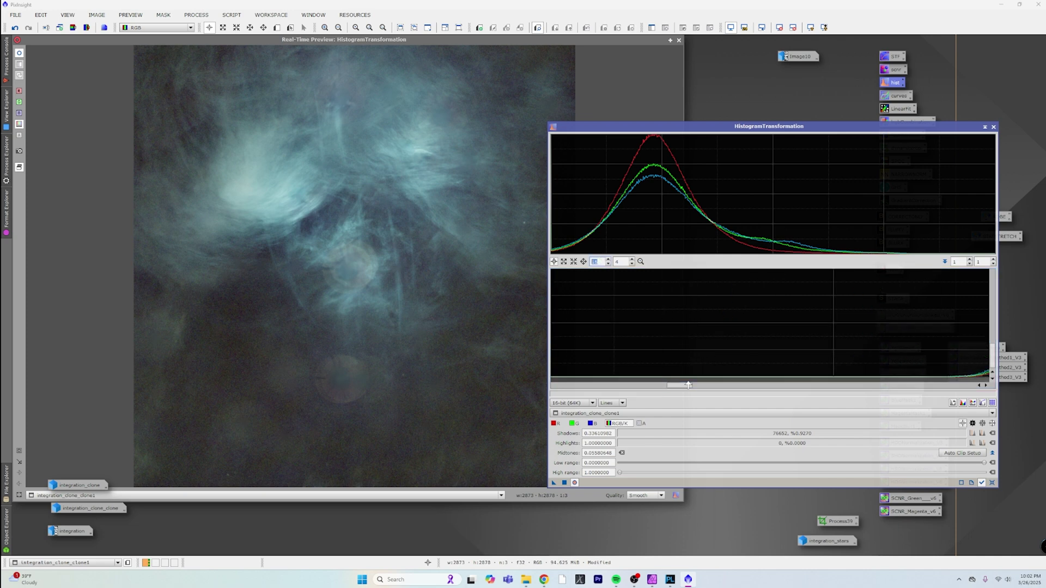
{"action": "left_click_drag", "start_coordinate": [685, 388], "coordinate": [702, 387]}
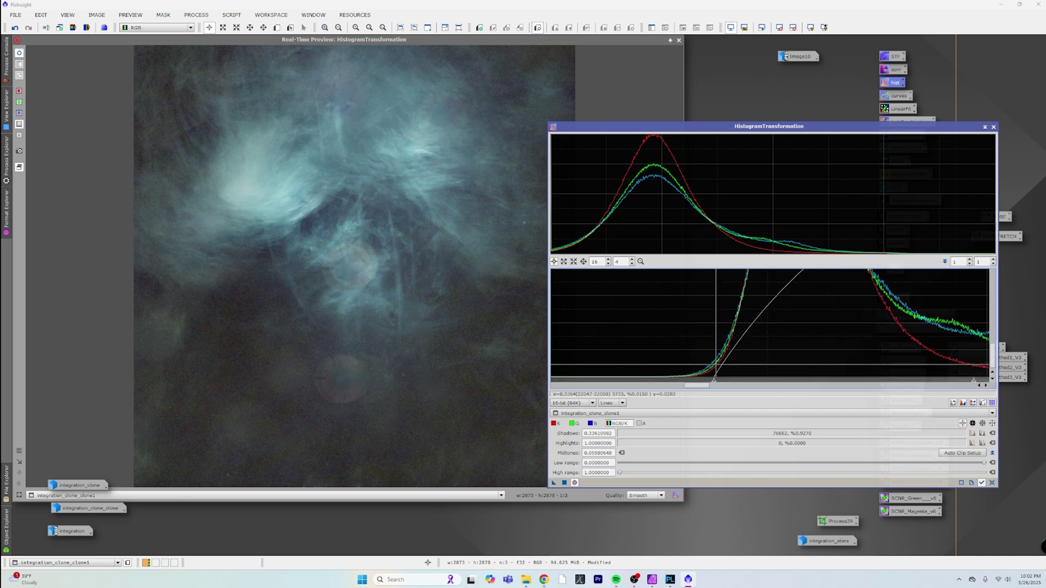
{"action": "left_click_drag", "start_coordinate": [701, 385], "coordinate": [713, 385]}
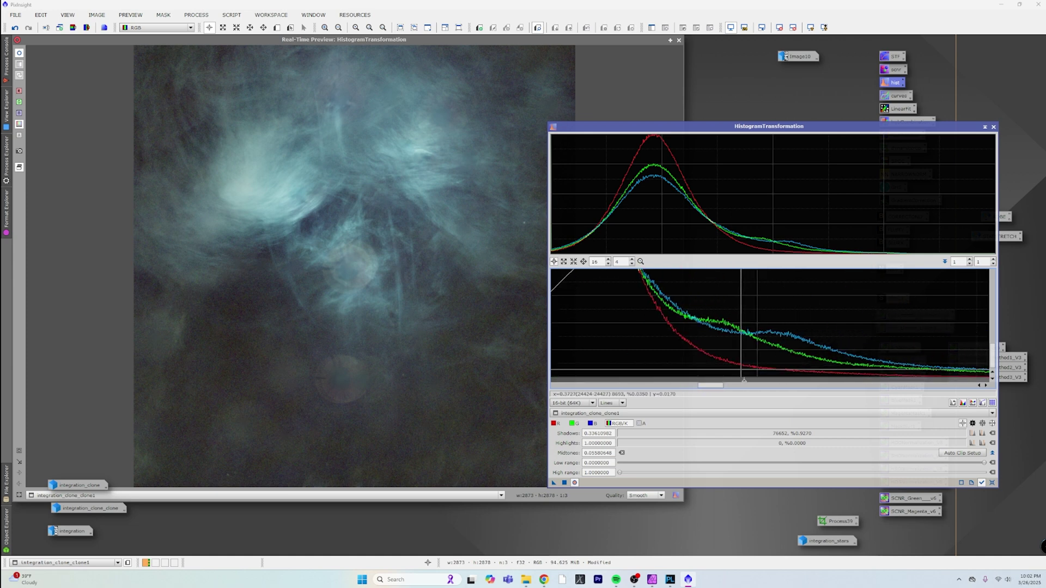
{"action": "left_click", "coordinate": [565, 482]}
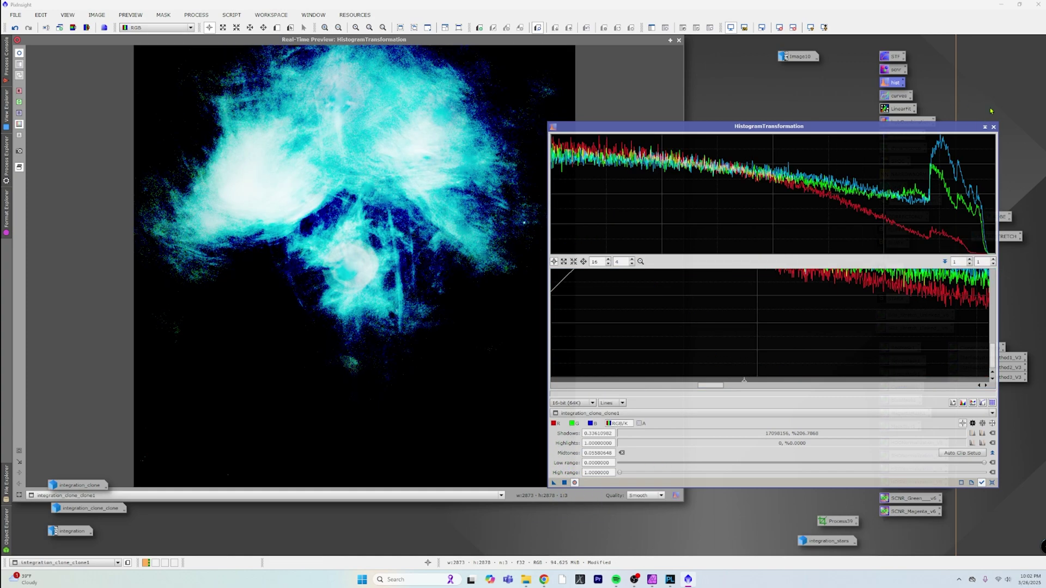
{"action": "left_click", "coordinate": [993, 127]}
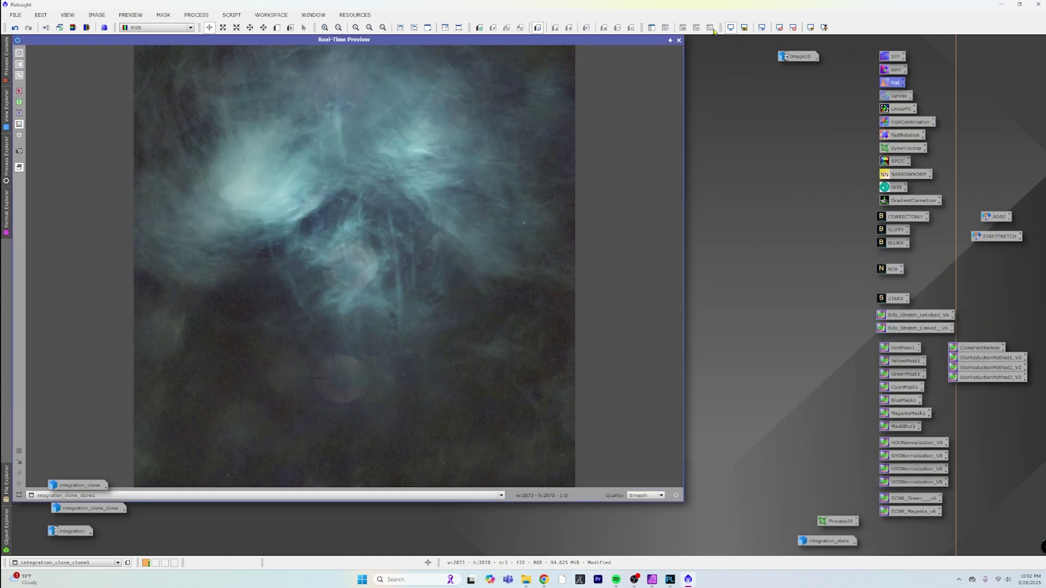
{"action": "left_click", "coordinate": [678, 40]}
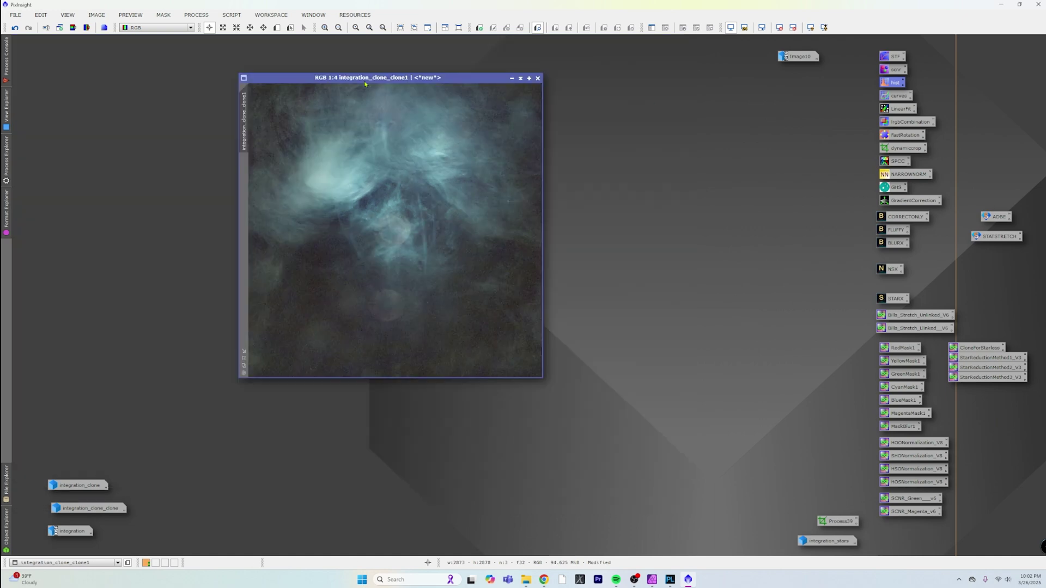
- Apply NSX to the image, inspect the enlarged STF window, then close it discarding changes
{"action": "left_click_drag", "start_coordinate": [365, 77], "coordinate": [571, 72]}
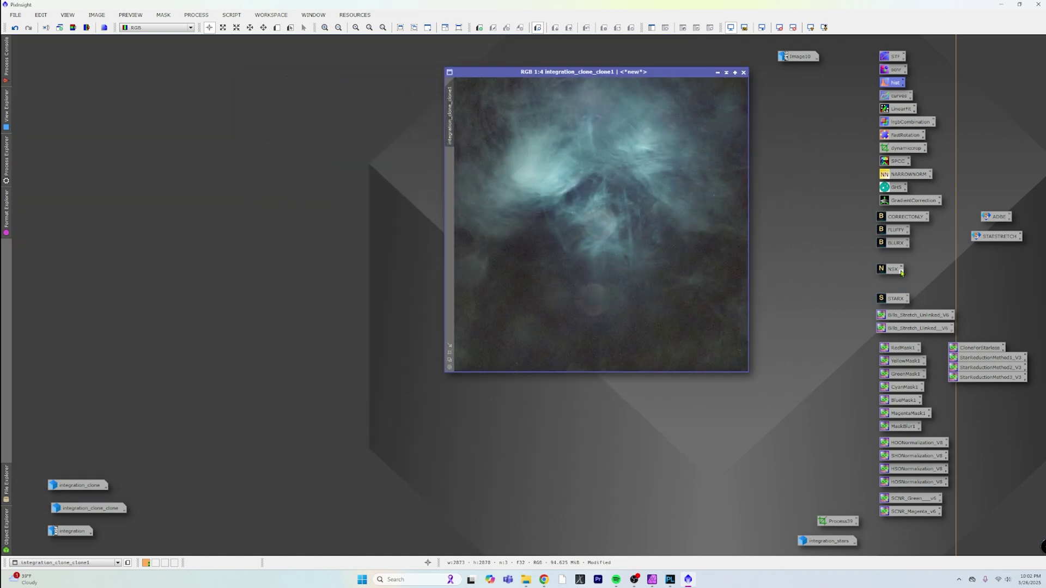
{"action": "left_click_drag", "start_coordinate": [898, 272], "coordinate": [674, 264]}
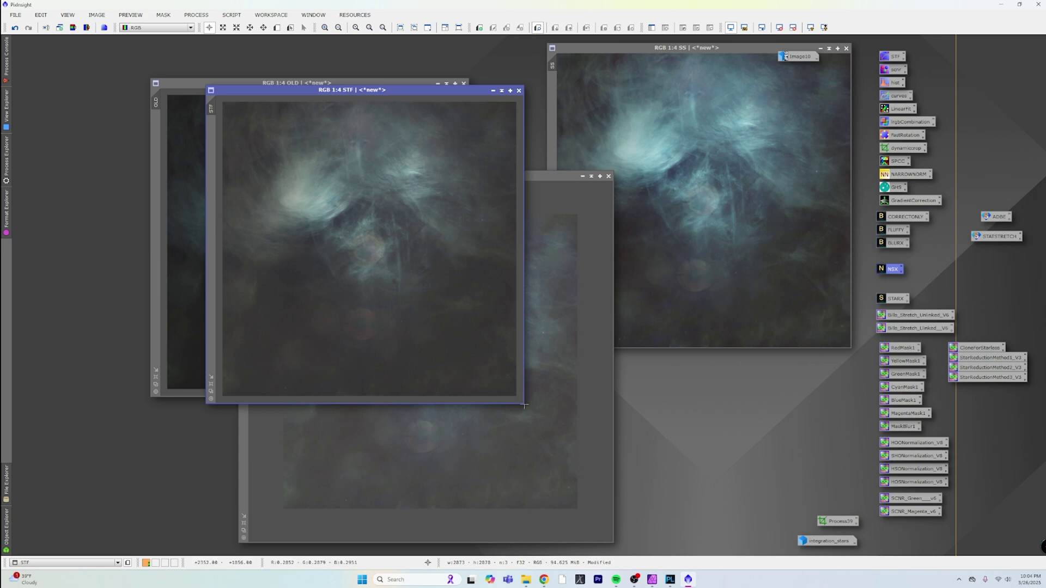
{"action": "left_click_drag", "start_coordinate": [525, 404], "coordinate": [809, 500]}
{"action": "scroll", "coordinate": [510, 416], "scroll_direction": "up", "scroll_amount": 2}
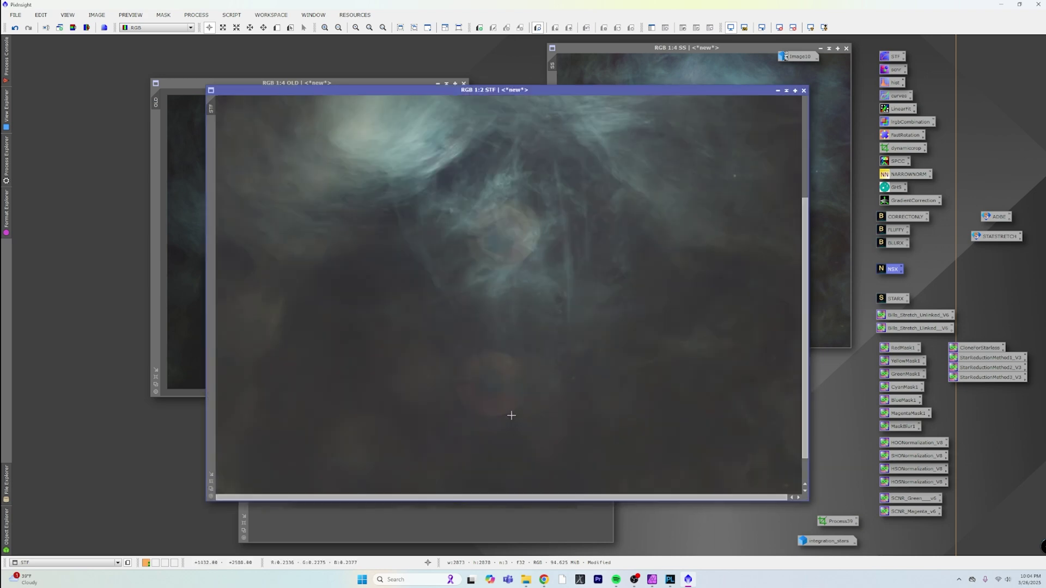
{"action": "scroll", "coordinate": [513, 416], "scroll_direction": "down", "scroll_amount": 1}
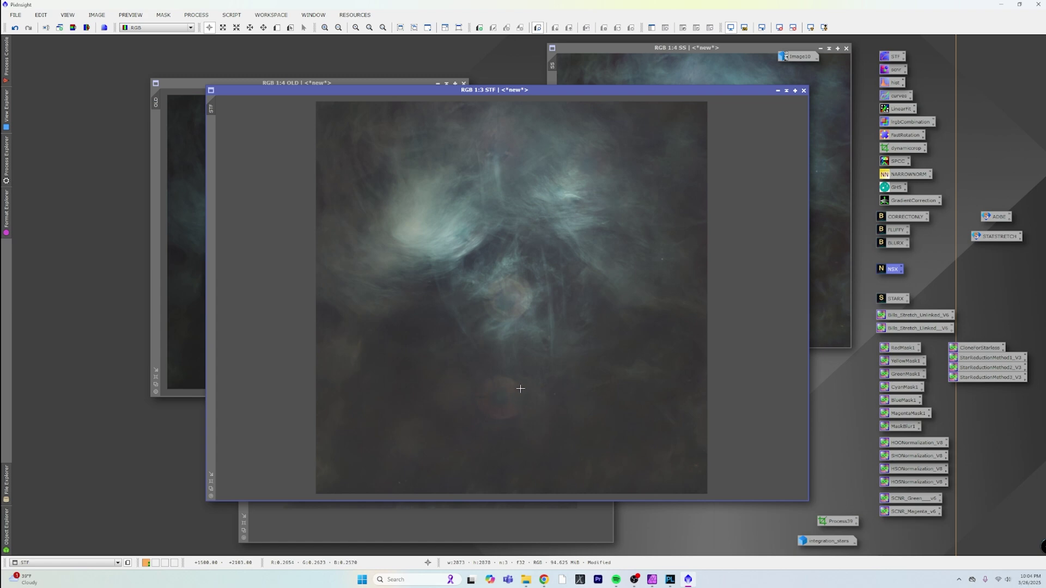
{"action": "scroll", "coordinate": [529, 397], "scroll_direction": "up", "scroll_amount": 3}
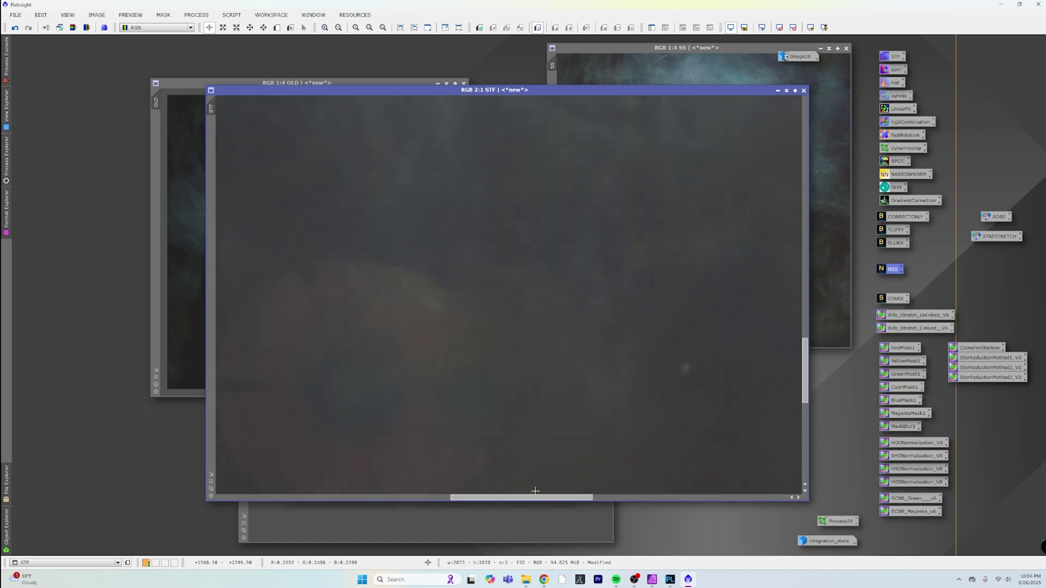
{"action": "left_click_drag", "start_coordinate": [549, 498], "coordinate": [661, 498]}
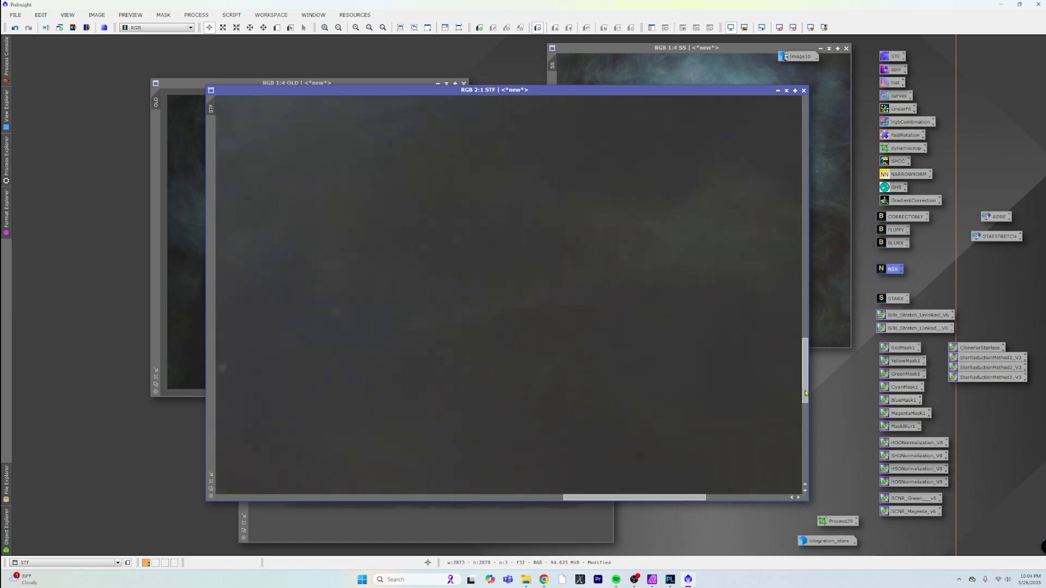
{"action": "scroll", "coordinate": [616, 412], "scroll_direction": "down", "scroll_amount": 2}
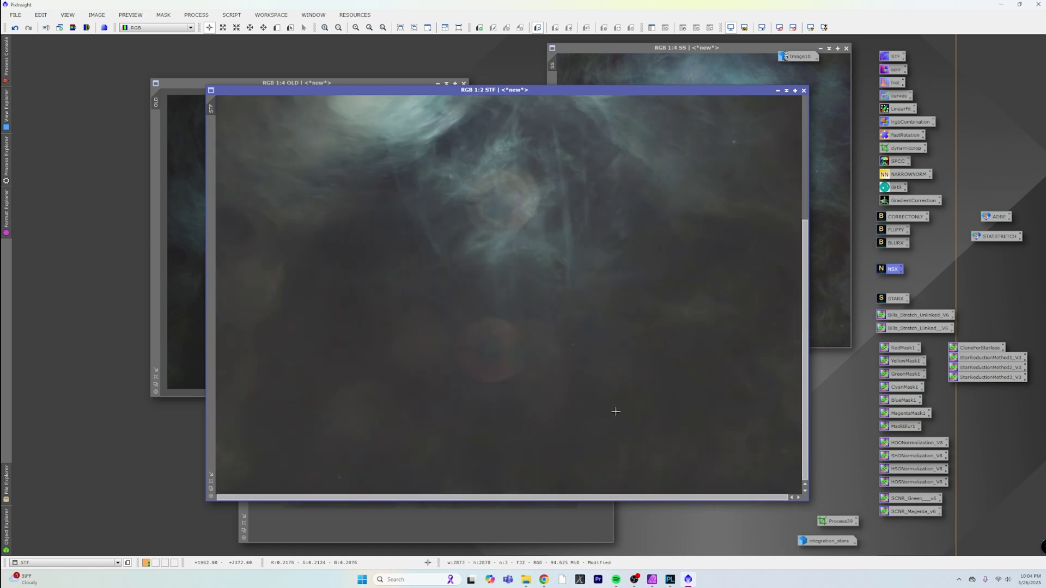
{"action": "left_click", "coordinate": [804, 91]}
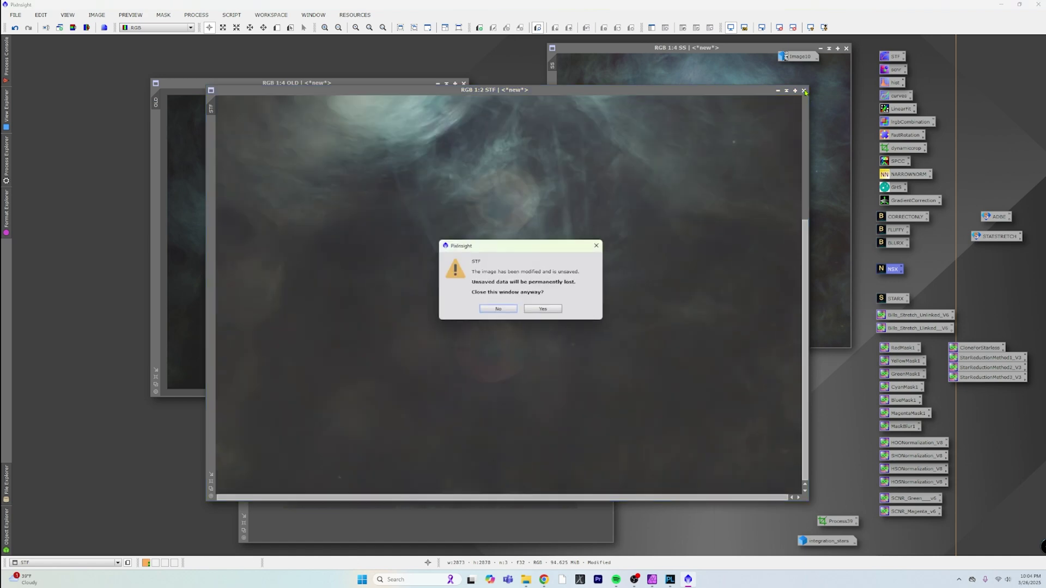
- Discard the STF clone, then close the OLD clone without saving its changes
{"action": "left_click", "coordinate": [542, 309]}
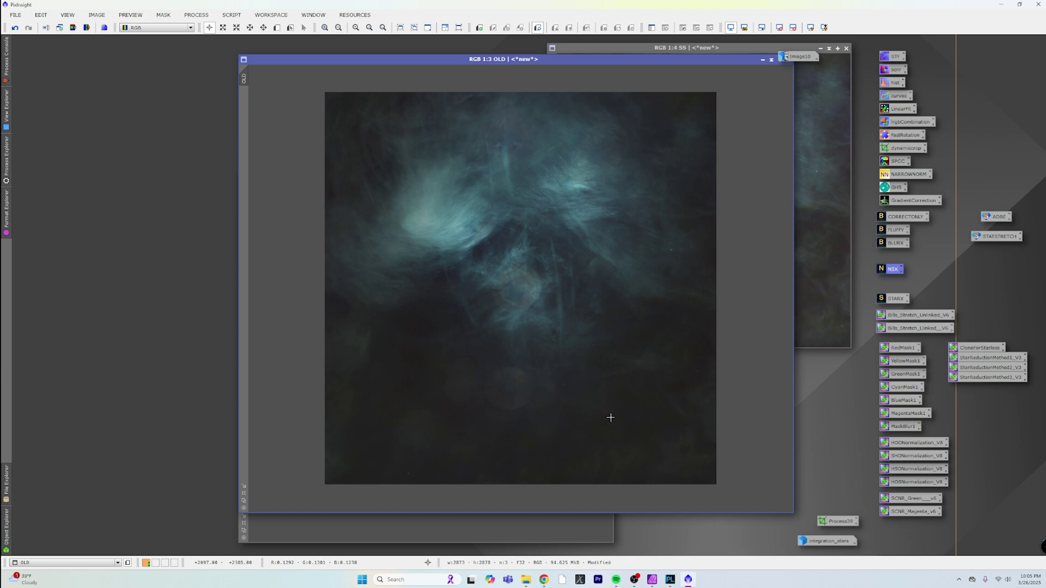
{"action": "left_click_drag", "start_coordinate": [720, 61], "coordinate": [701, 73]}
{"action": "left_click", "coordinate": [769, 71]}
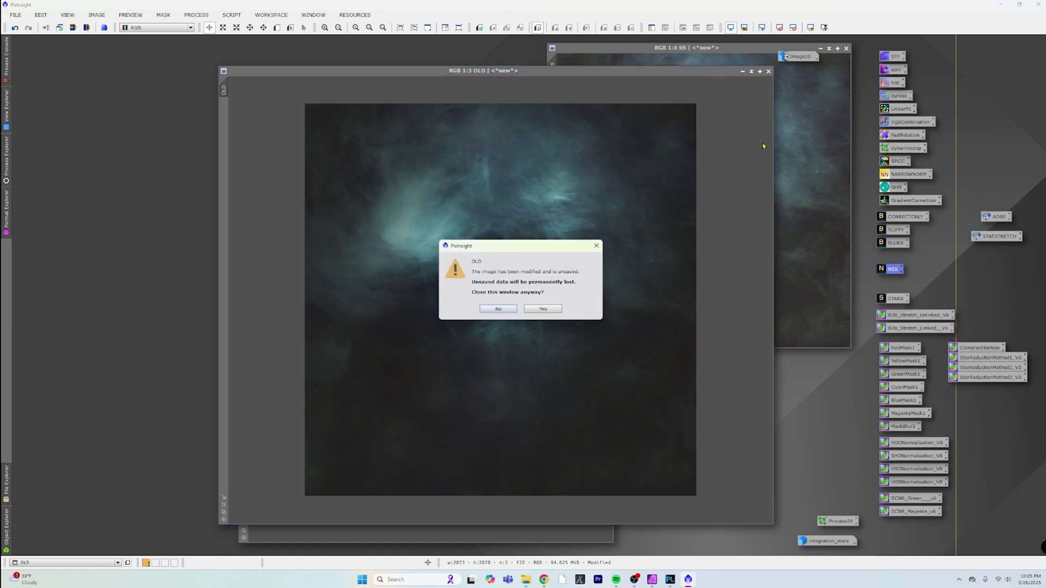
{"action": "left_click", "coordinate": [545, 309]}
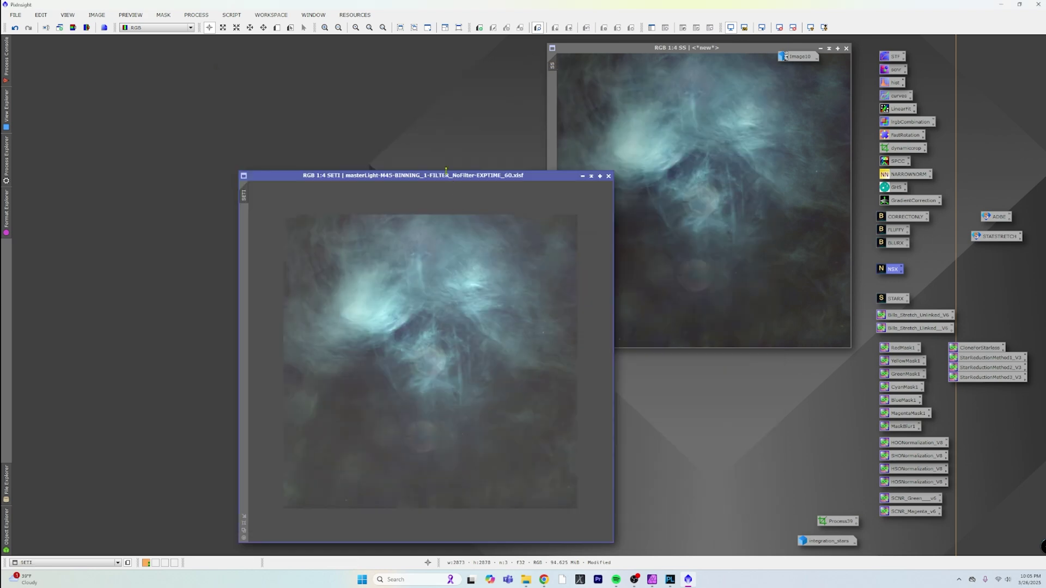
- Move the SETI image to the upper left and place the restored SS image beside it
{"action": "left_click_drag", "start_coordinate": [448, 176], "coordinate": [295, 48]}
{"action": "double_click", "coordinate": [621, 45]}
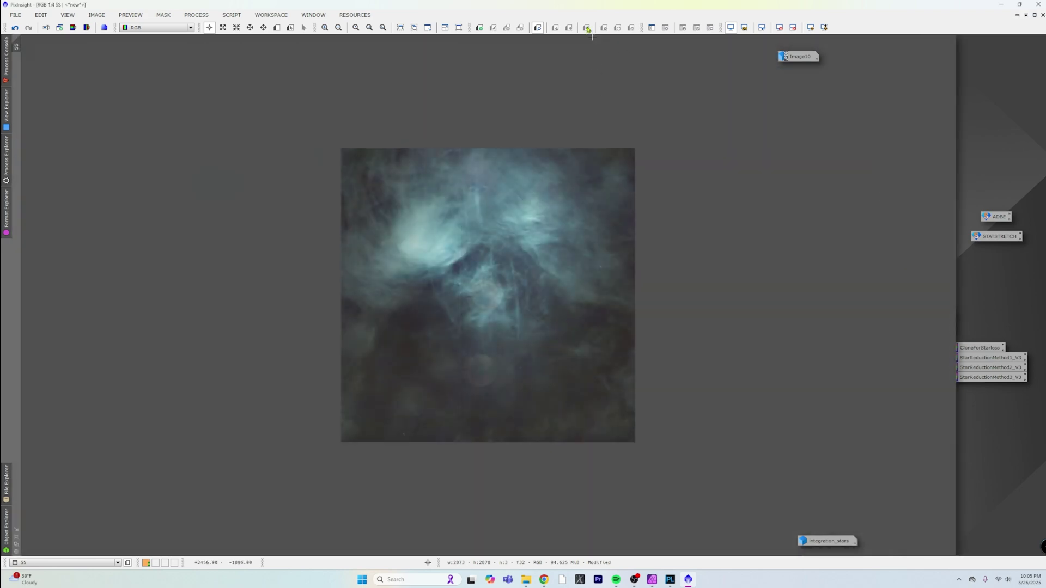
{"action": "left_click", "coordinate": [96, 14]}
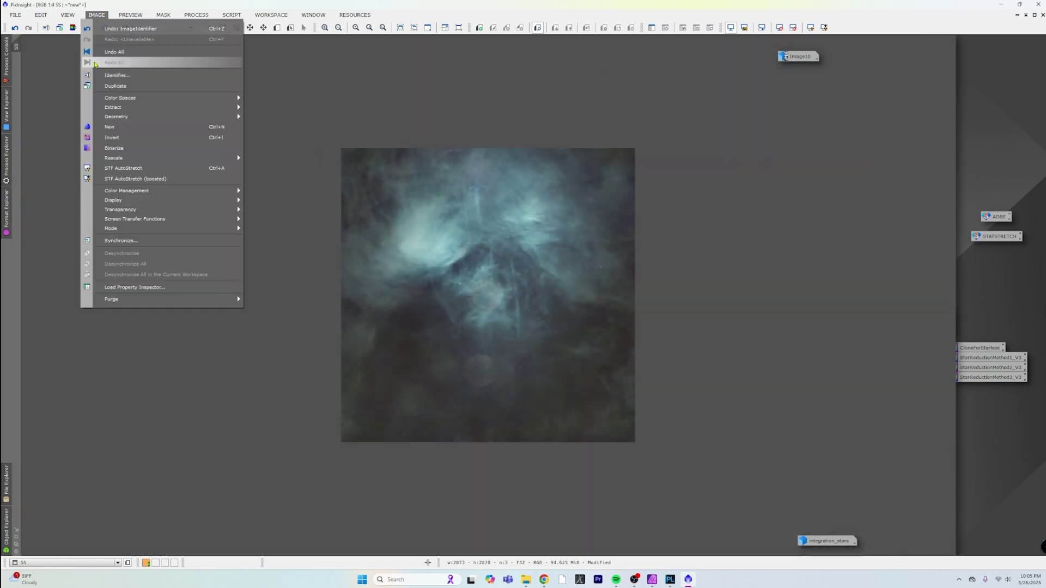
{"action": "mouse_move", "coordinate": [72, 15]}
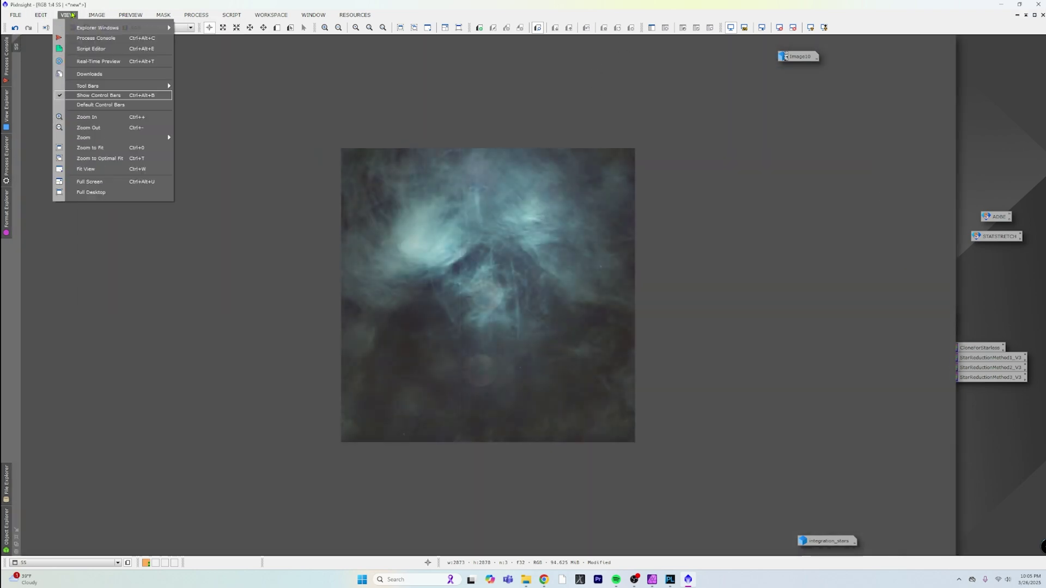
{"action": "left_click", "coordinate": [116, 172]}
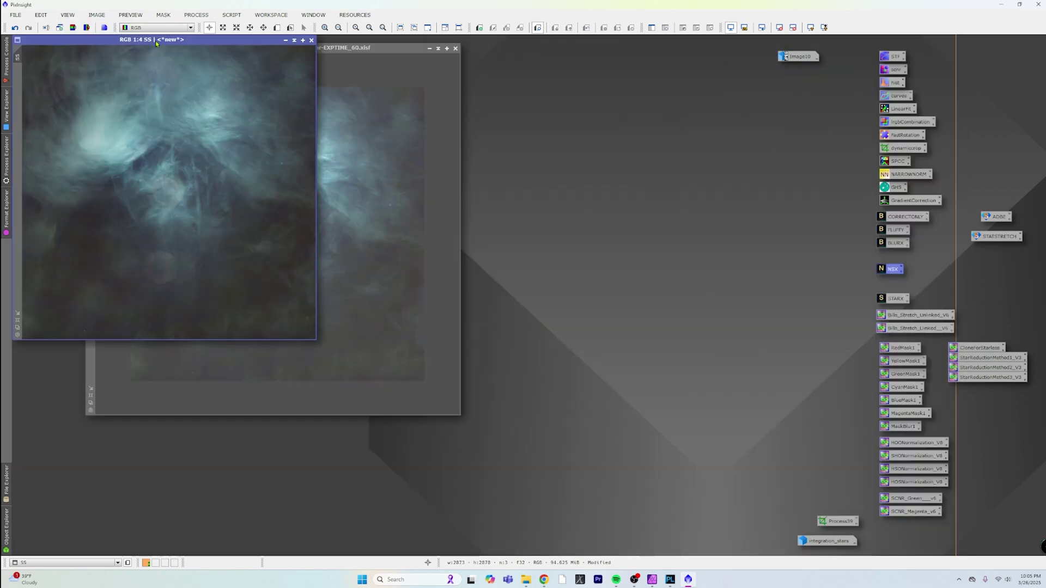
{"action": "left_click_drag", "start_coordinate": [218, 47], "coordinate": [742, 87]}
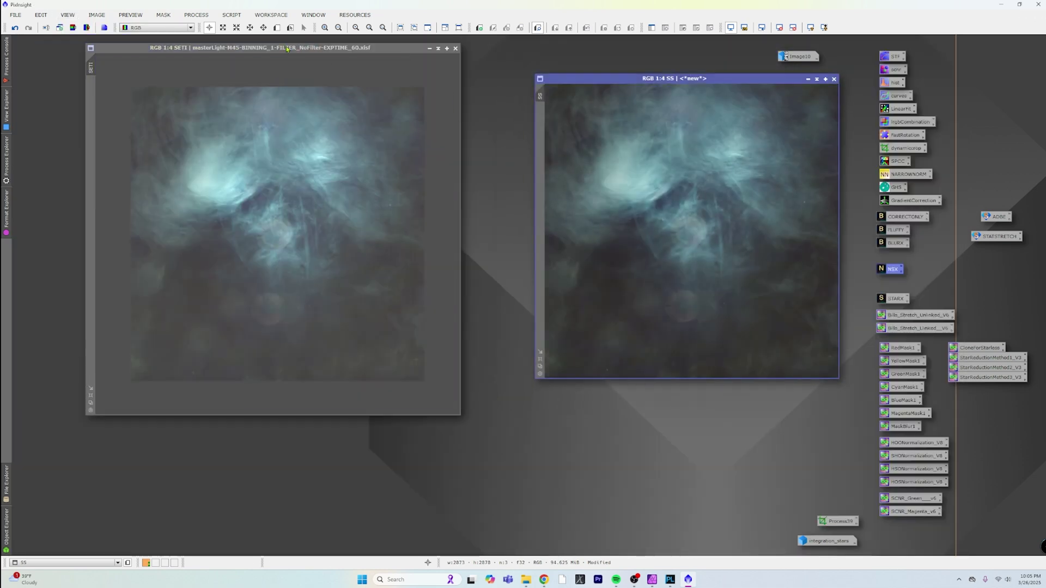
- Enlarge the SETI and SS windows, align them side by side, and zoom the SS view
{"action": "left_click_drag", "start_coordinate": [287, 49], "coordinate": [221, 45]}
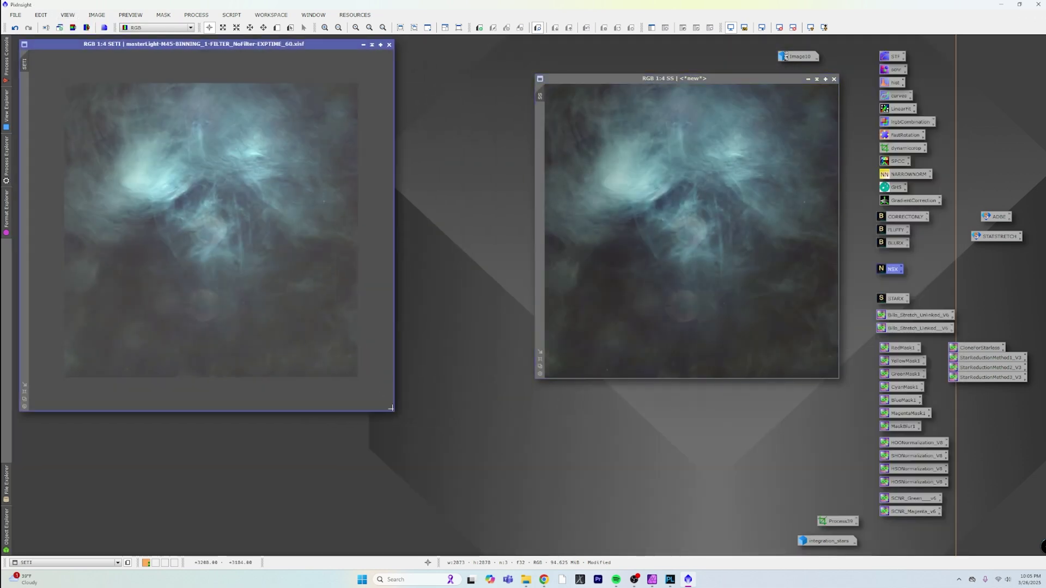
{"action": "left_click_drag", "start_coordinate": [390, 408], "coordinate": [494, 463]}
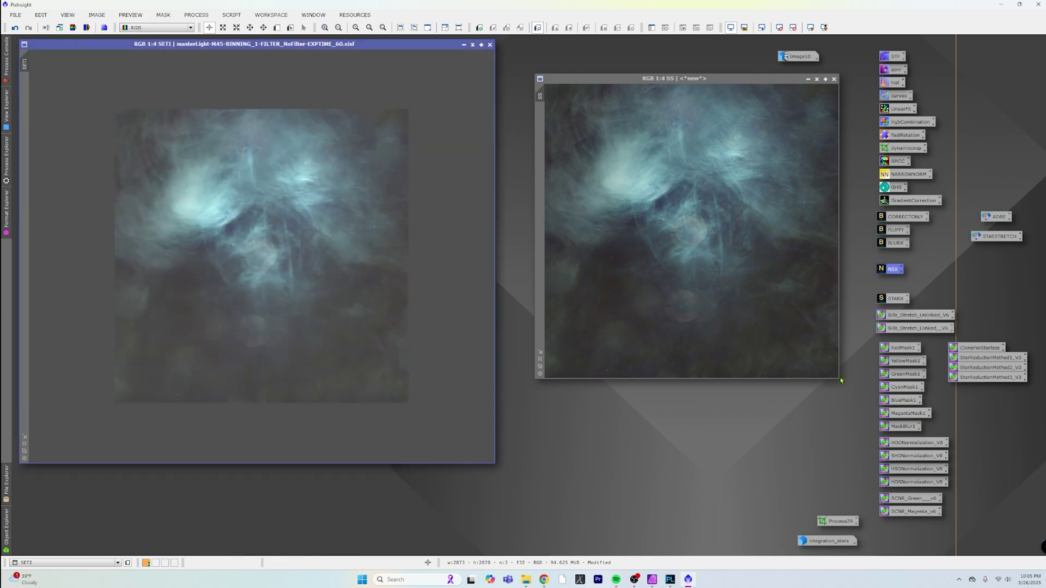
{"action": "left_click_drag", "start_coordinate": [837, 376], "coordinate": [963, 447]}
{"action": "left_click_drag", "start_coordinate": [646, 80], "coordinate": [613, 51]}
{"action": "scroll", "coordinate": [610, 121], "scroll_direction": "down", "scroll_amount": 1}
{"action": "scroll", "coordinate": [610, 121], "scroll_direction": "up", "scroll_amount": 2}
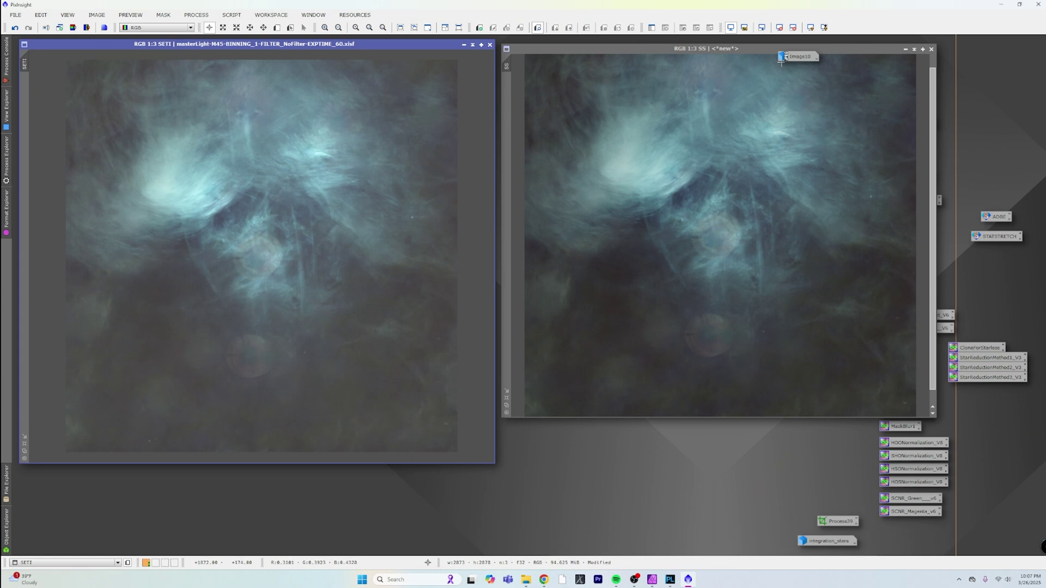
- Discard the SS clone, centre the SETI window, and zoom in on its faint ring artifact
{"action": "left_click", "coordinate": [931, 49]}
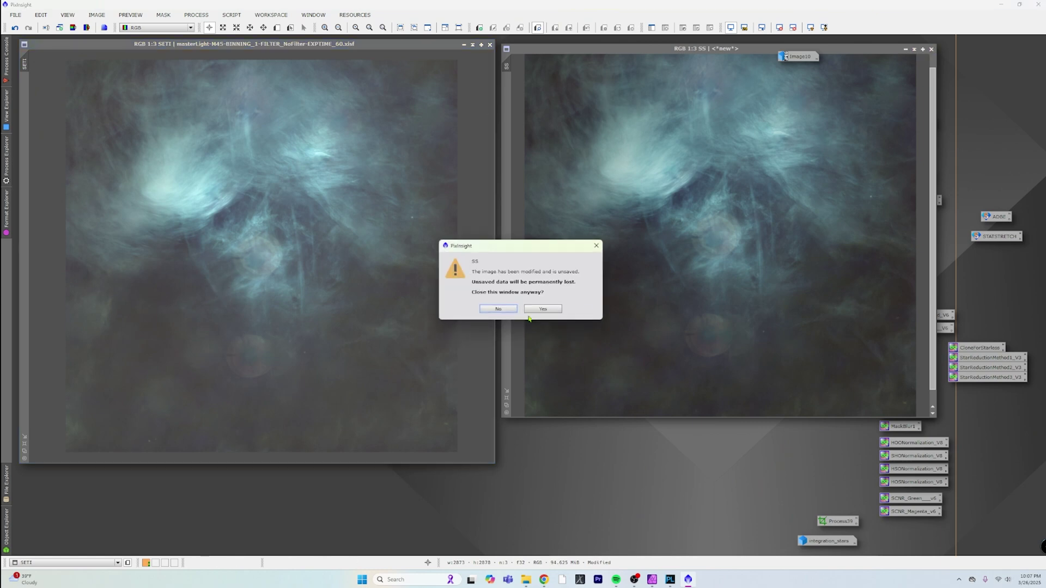
{"action": "left_click", "coordinate": [543, 309]}
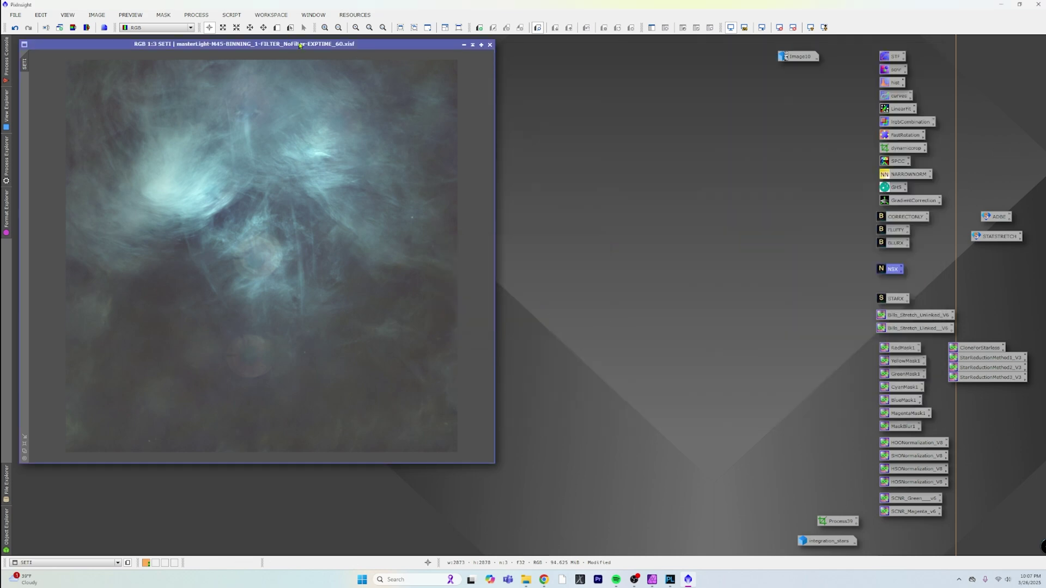
{"action": "left_click_drag", "start_coordinate": [301, 46], "coordinate": [448, 50]}
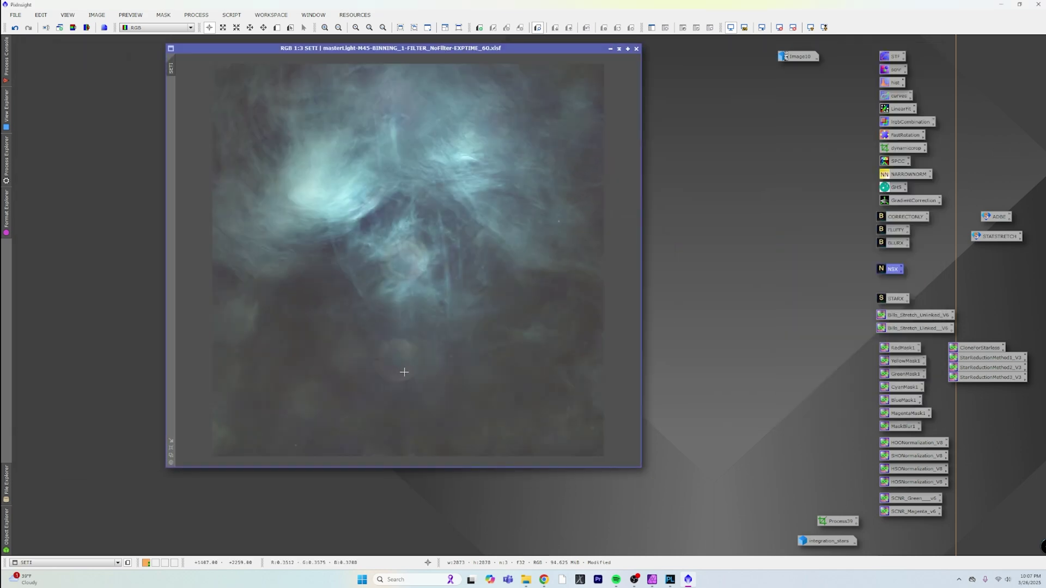
{"action": "scroll", "coordinate": [417, 376], "scroll_direction": "up", "scroll_amount": 2}
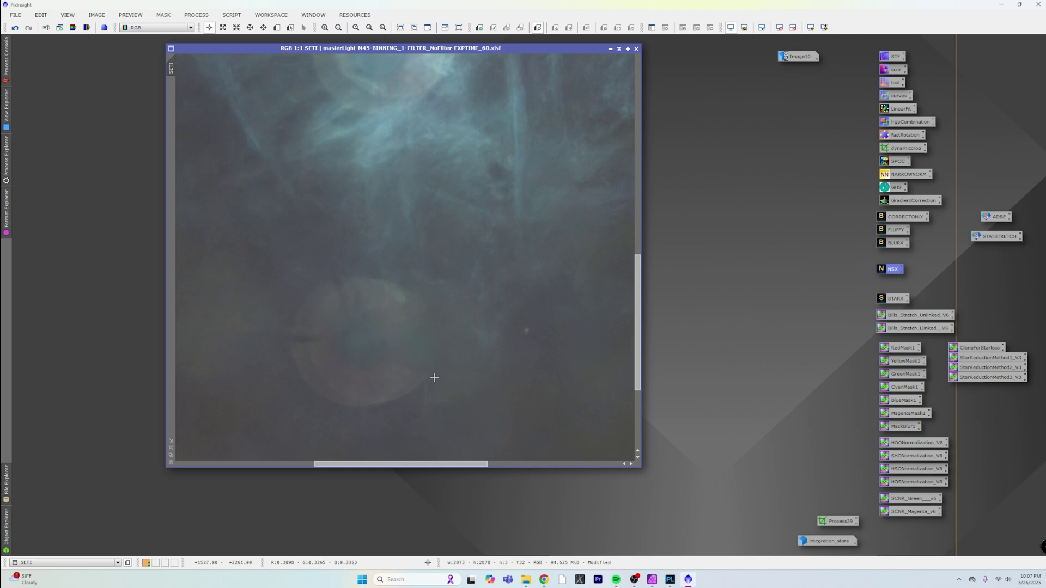
{"action": "scroll", "coordinate": [434, 376], "scroll_direction": "down", "scroll_amount": 1}
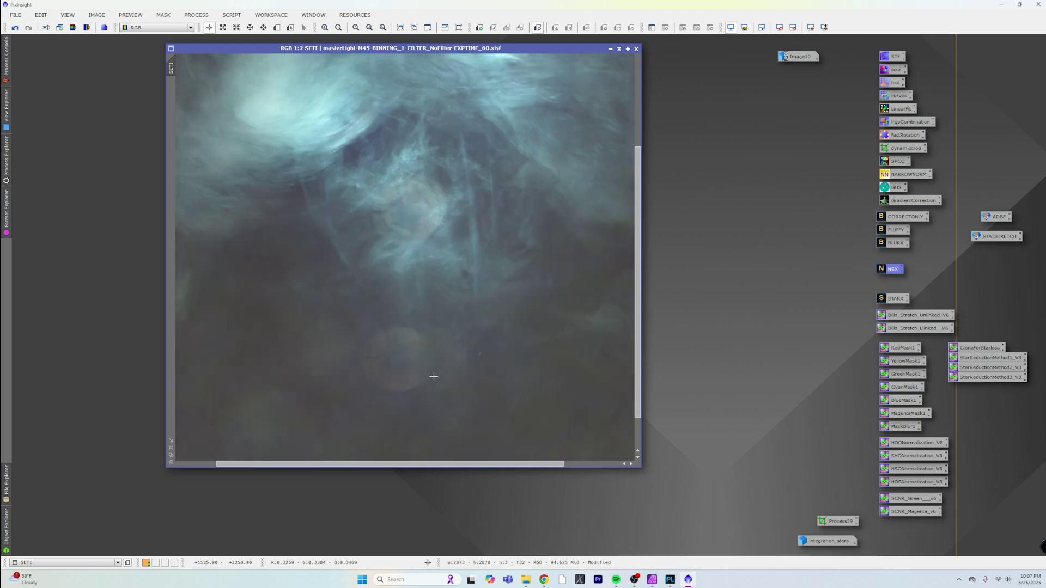
{"action": "scroll", "coordinate": [433, 377], "scroll_direction": "down", "scroll_amount": 1}
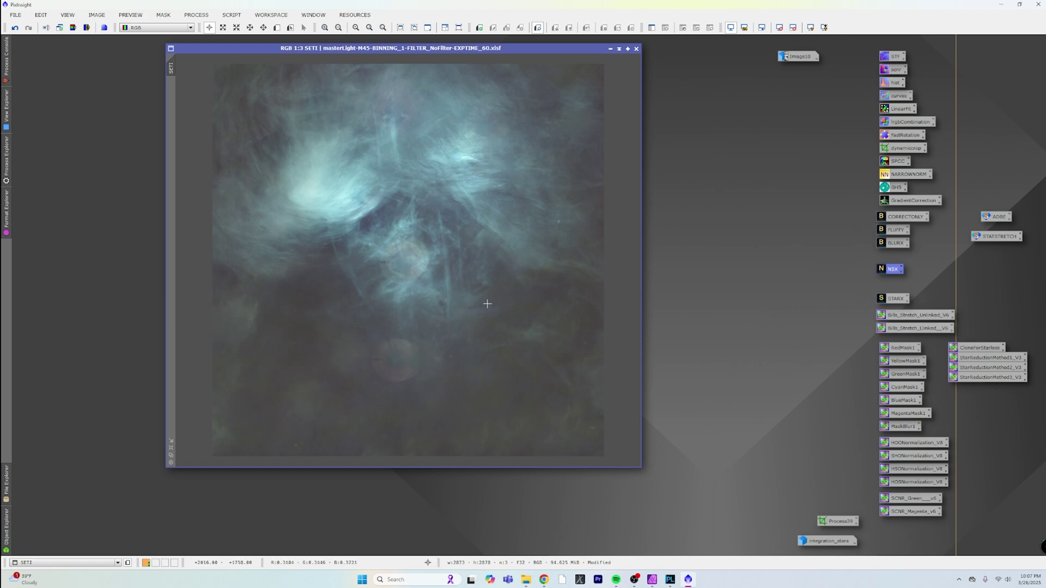
{"action": "scroll", "coordinate": [441, 361], "scroll_direction": "up", "scroll_amount": 2}
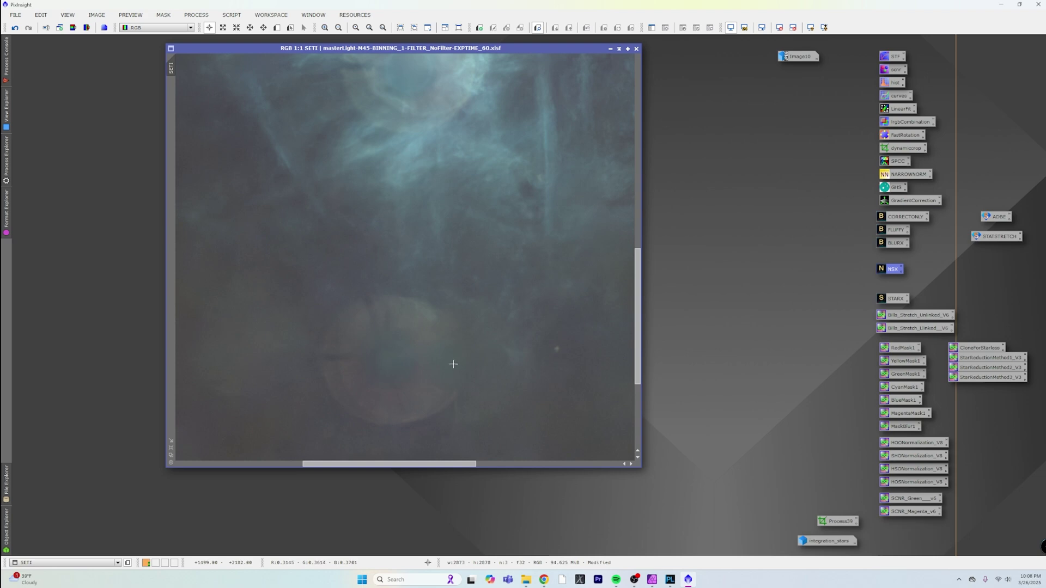
- Launch SetiAstro Blemish Blaster, circle the ring artifact, and set feather 0.78 and opacity 0.49
{"action": "left_click", "coordinate": [232, 15]}
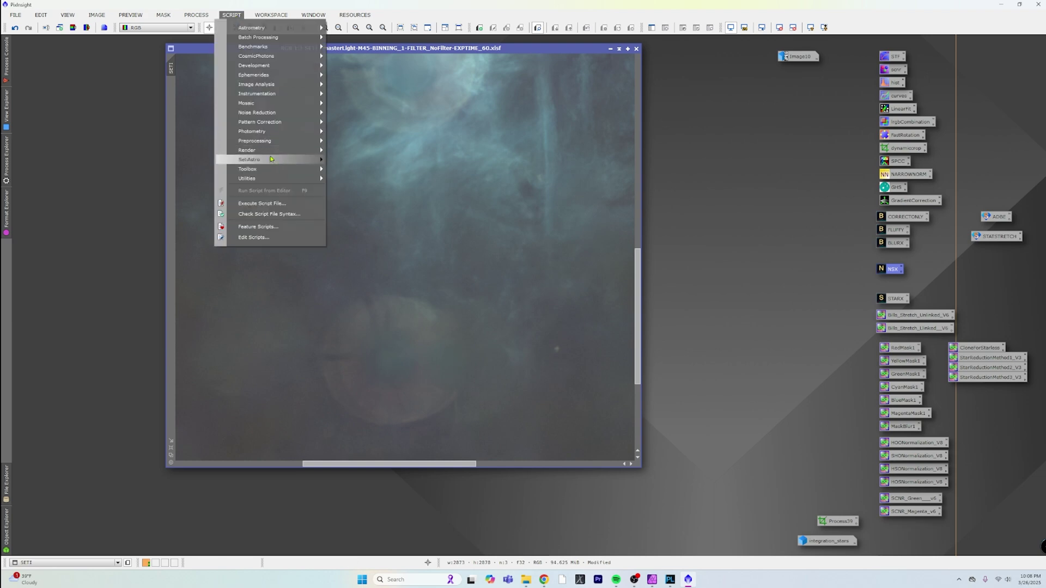
{"action": "mouse_move", "coordinate": [272, 159]}
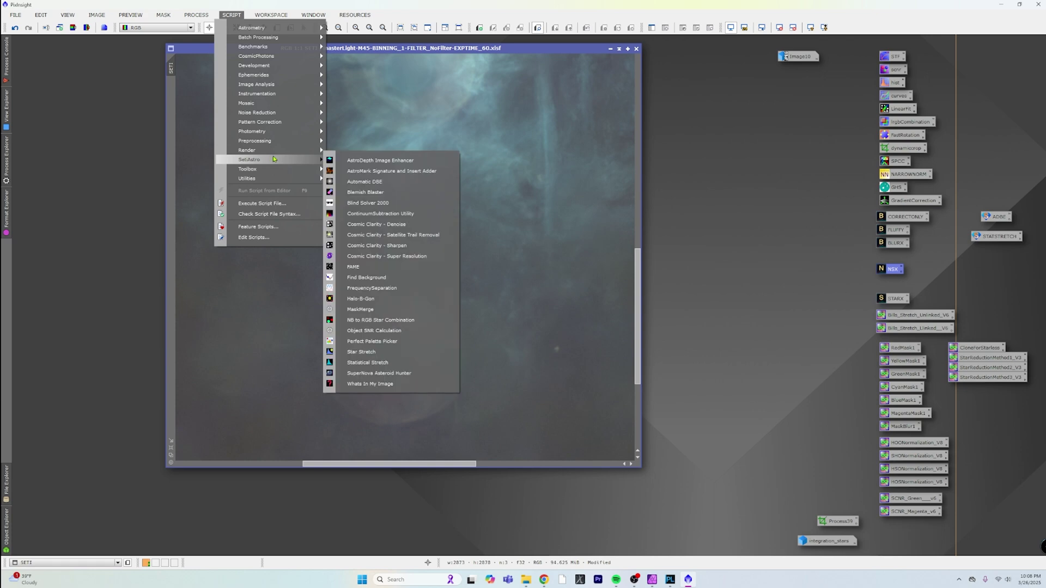
{"action": "left_click", "coordinate": [401, 192]}
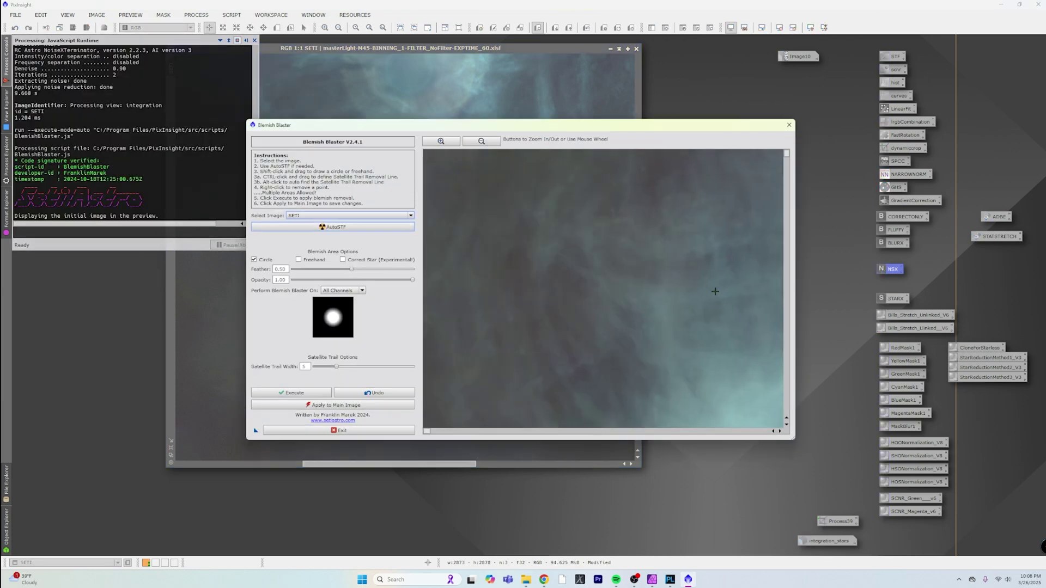
{"action": "scroll", "coordinate": [753, 240], "scroll_direction": "up", "scroll_amount": 2}
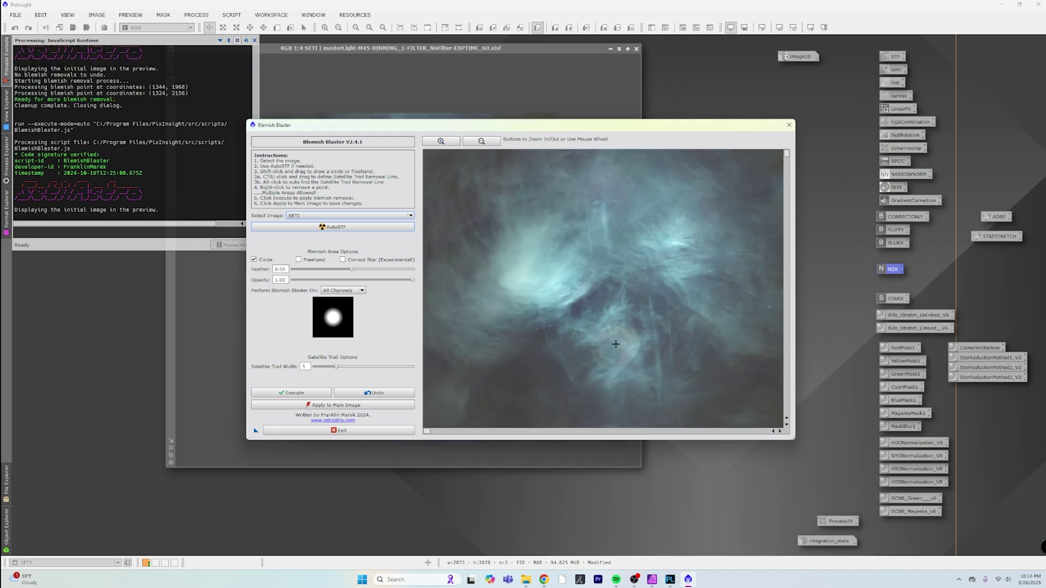
{"action": "left_click_drag", "start_coordinate": [616, 343], "coordinate": [580, 327]}
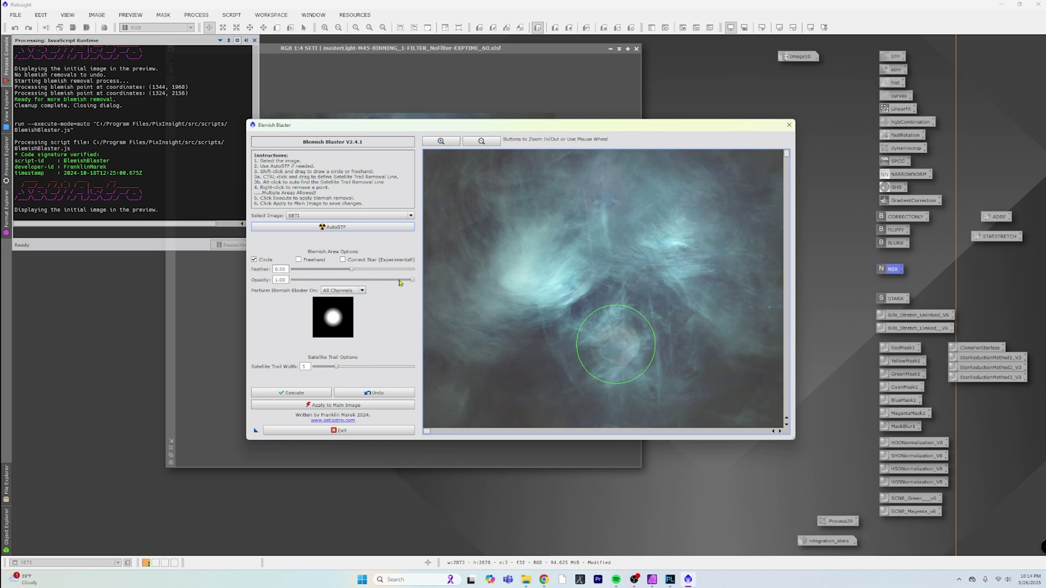
{"action": "mouse_move", "coordinate": [353, 271]}
{"action": "left_mouse_down"}
{"action": "mouse_move", "coordinate": [404, 282]}
{"action": "mouse_move", "coordinate": [350, 283]}
{"action": "left_mouse_up"}
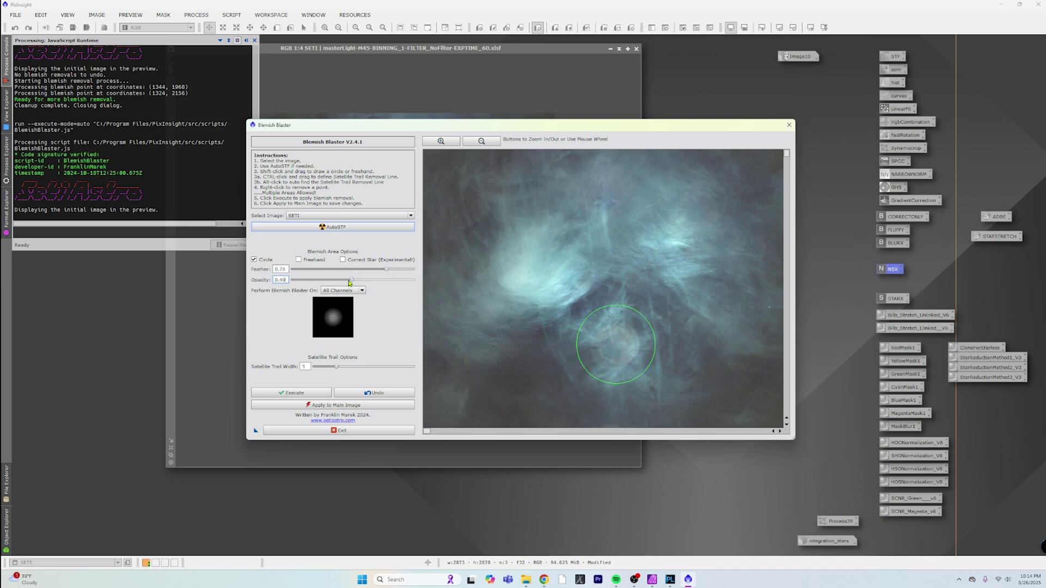
- Execute the blemish removal, raise opacity to 0.60, and execute it again
{"action": "left_click", "coordinate": [302, 393]}
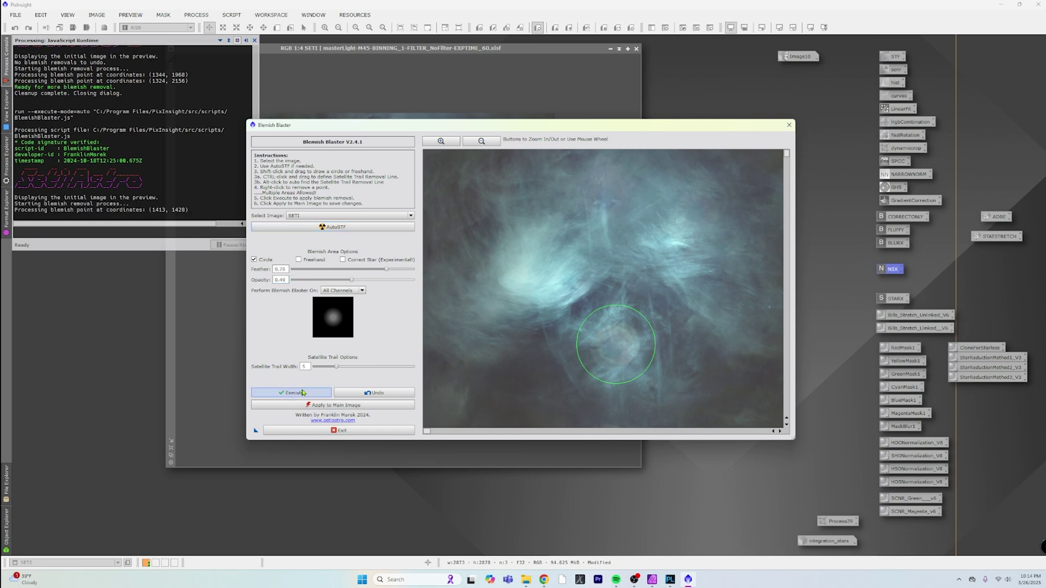
{"action": "left_click_drag", "start_coordinate": [352, 280], "coordinate": [365, 281]}
{"action": "left_click", "coordinate": [312, 394]}
{"action": "left_click", "coordinate": [313, 395]}
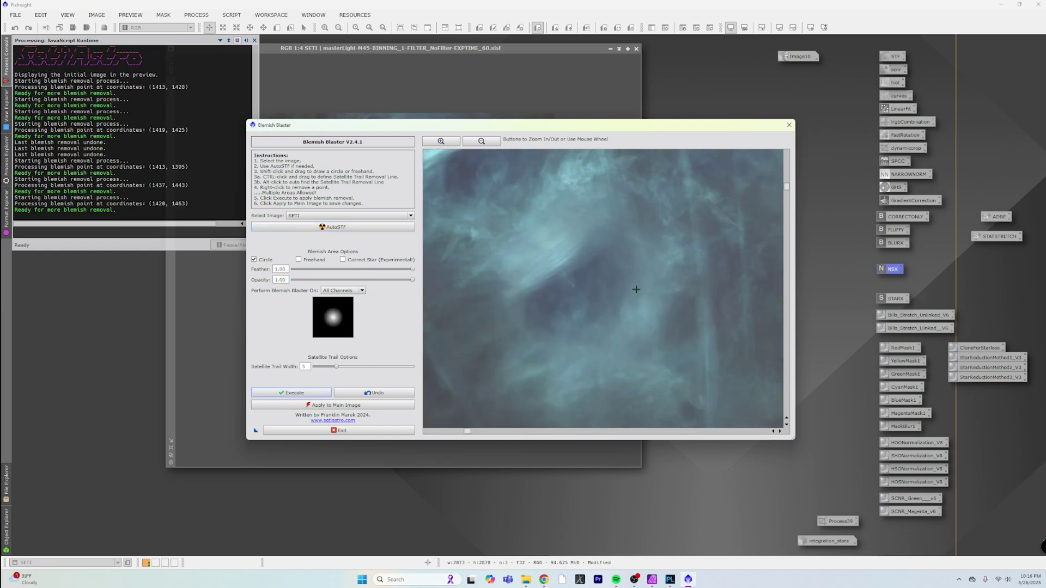
- Inspect the repaired preview, then apply the result to the main SETI image and exit
{"action": "scroll", "coordinate": [637, 297], "scroll_direction": "up", "scroll_amount": 2}
{"action": "scroll", "coordinate": [638, 304], "scroll_direction": "down", "scroll_amount": 2}
{"action": "scroll", "coordinate": [638, 304], "scroll_direction": "down", "scroll_amount": 1}
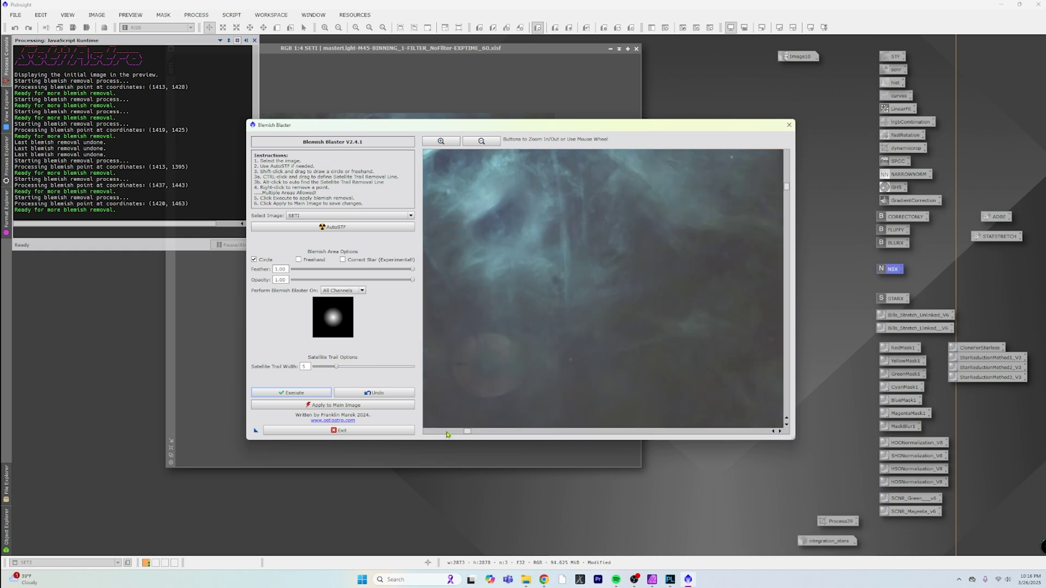
{"action": "left_click_drag", "start_coordinate": [467, 434], "coordinate": [452, 433]}
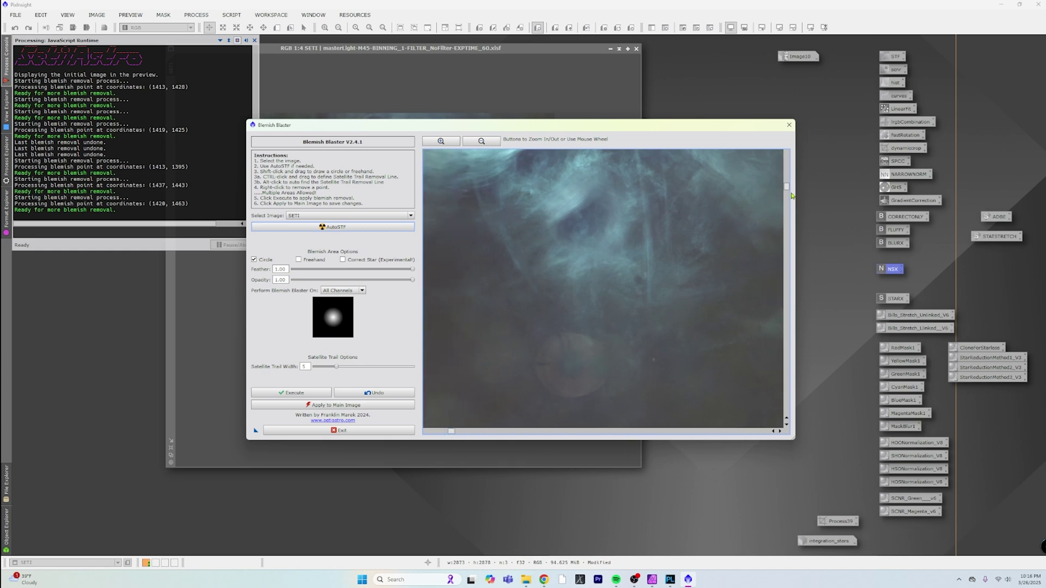
{"action": "left_click_drag", "start_coordinate": [788, 188], "coordinate": [790, 202]}
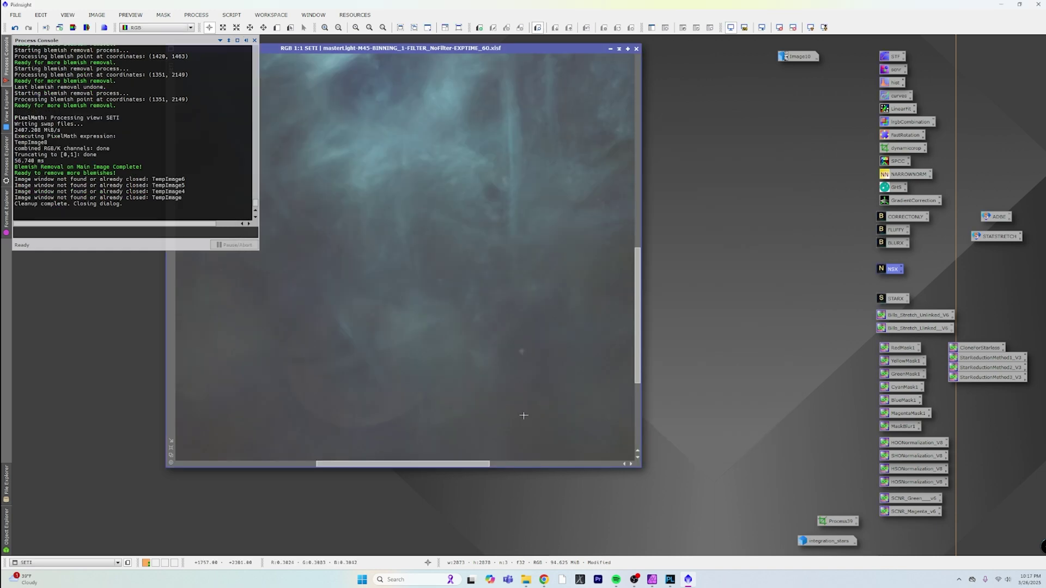
- Zoom the SETI view out to fit the whole repaired image and close the Process Console
{"action": "scroll", "coordinate": [514, 413], "scroll_direction": "down", "scroll_amount": 1}
{"action": "scroll", "coordinate": [514, 413], "scroll_direction": "down", "scroll_amount": 1}
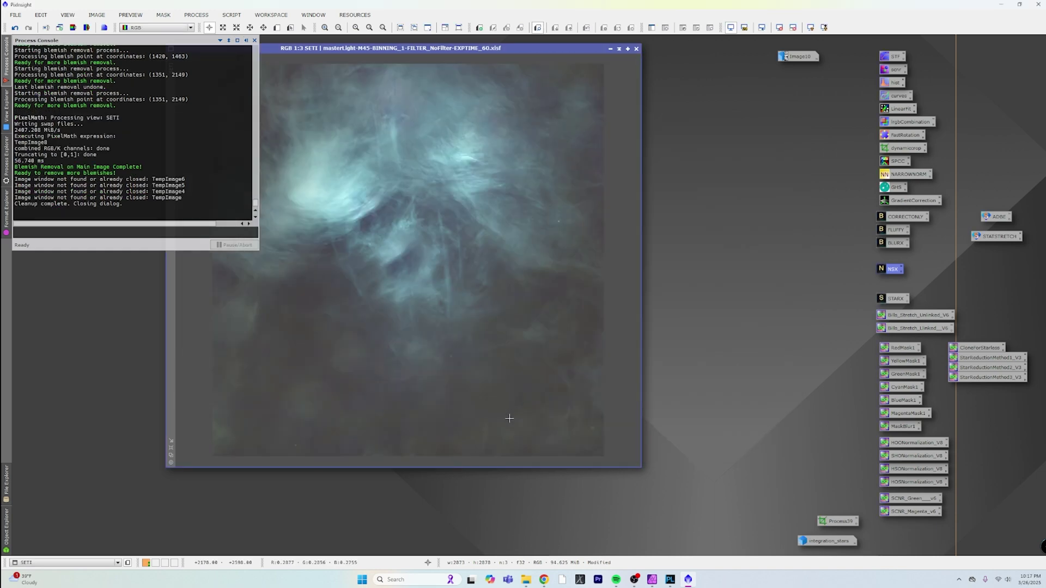
{"action": "scroll", "coordinate": [510, 417], "scroll_direction": "down", "scroll_amount": 1}
{"action": "scroll", "coordinate": [510, 417], "scroll_direction": "up", "scroll_amount": 1}
{"action": "scroll", "coordinate": [448, 339], "scroll_direction": "down", "scroll_amount": 1}
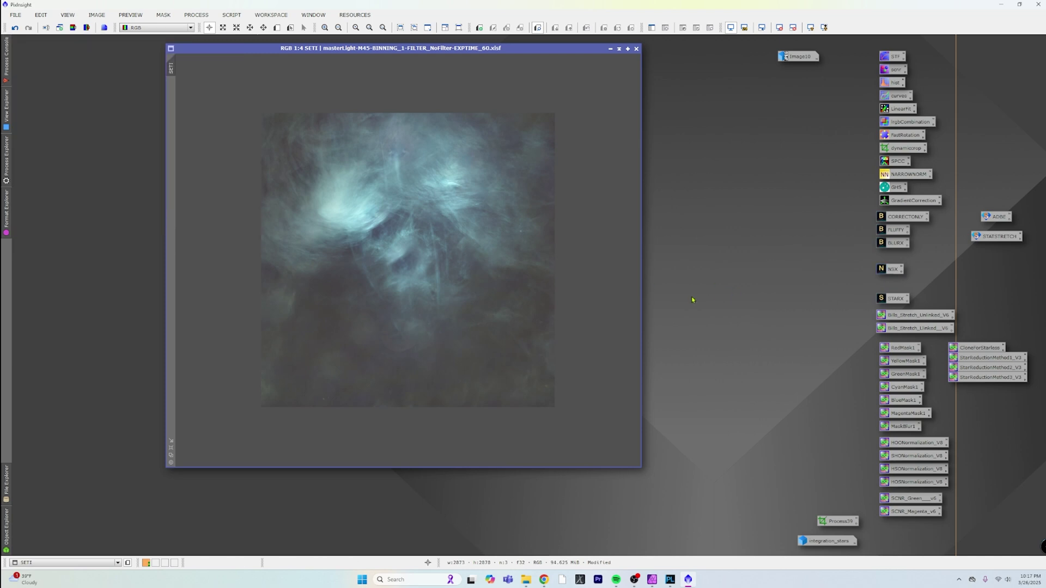
{"action": "mouse_move", "coordinate": [824, 542]}
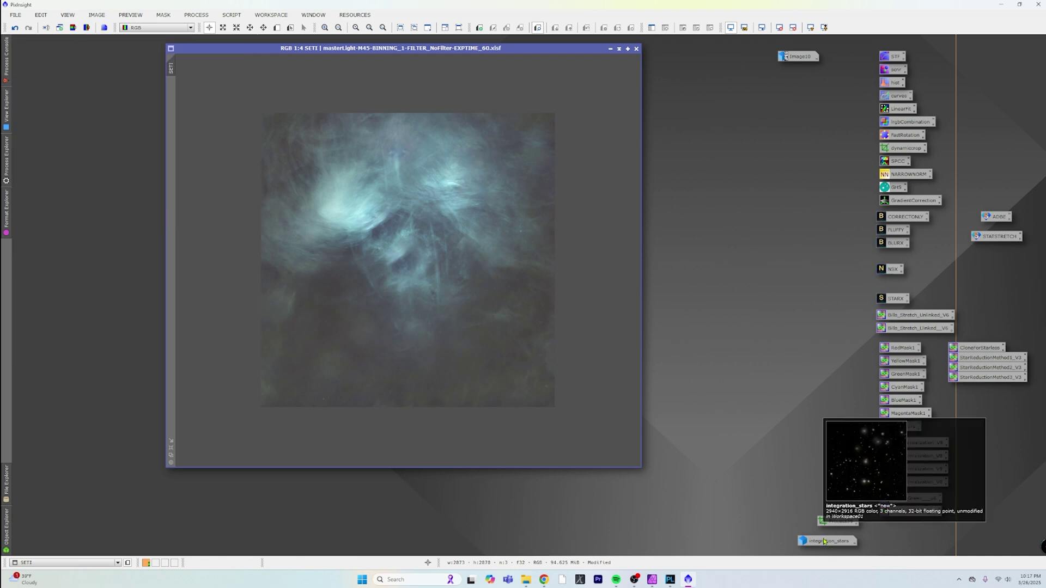